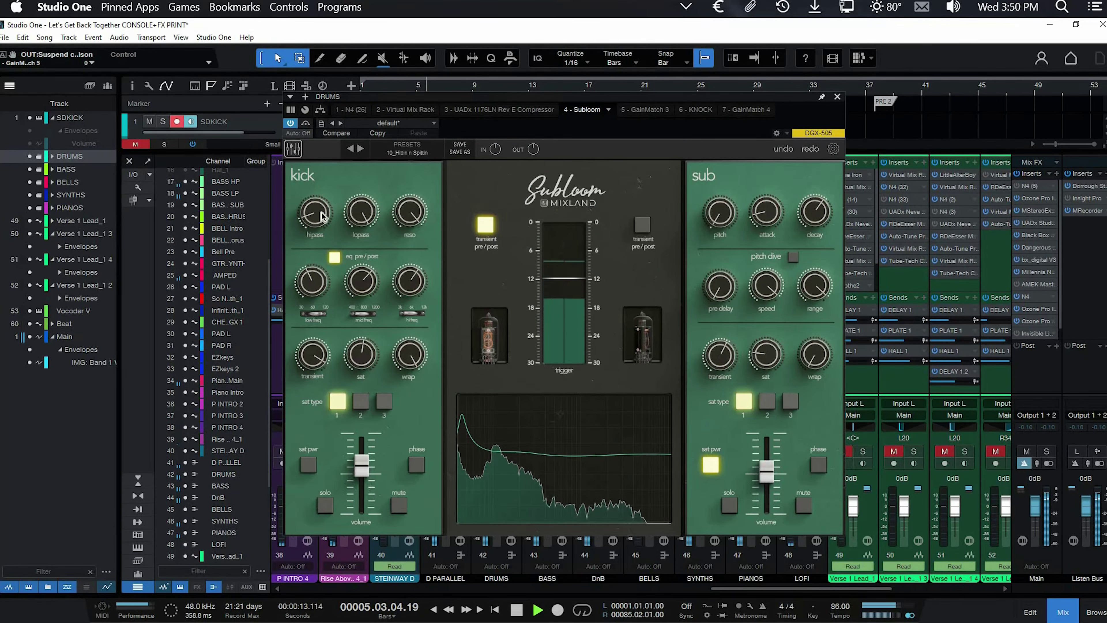
# Bypass Subloom on the DRUMS bus and re-enable it to compare the sound.
pyautogui.click(291, 124)
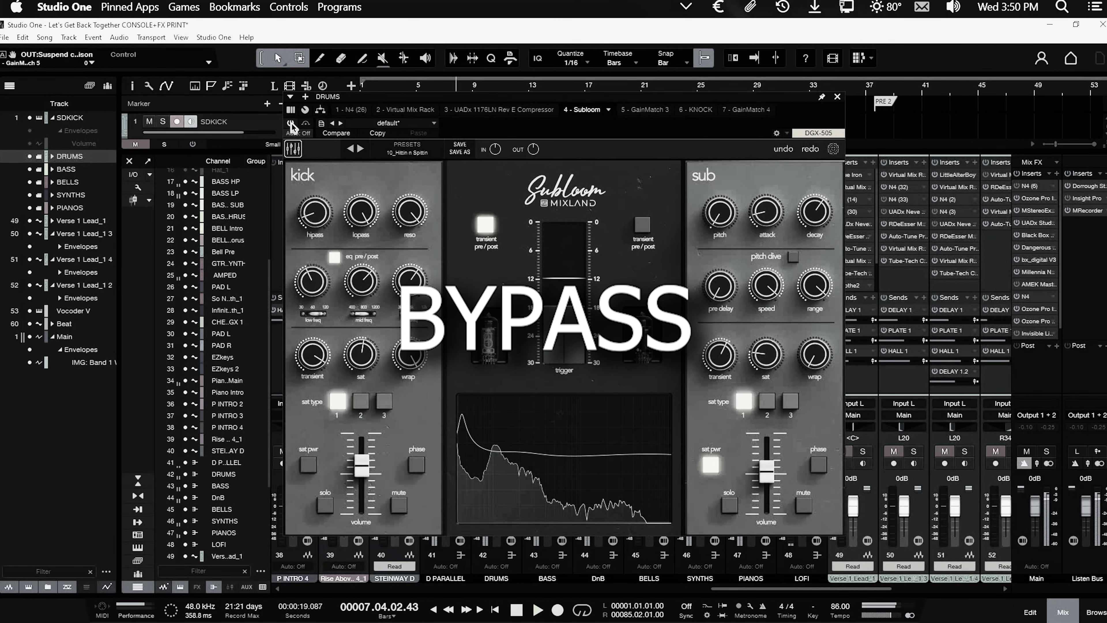
pyautogui.click(292, 123)
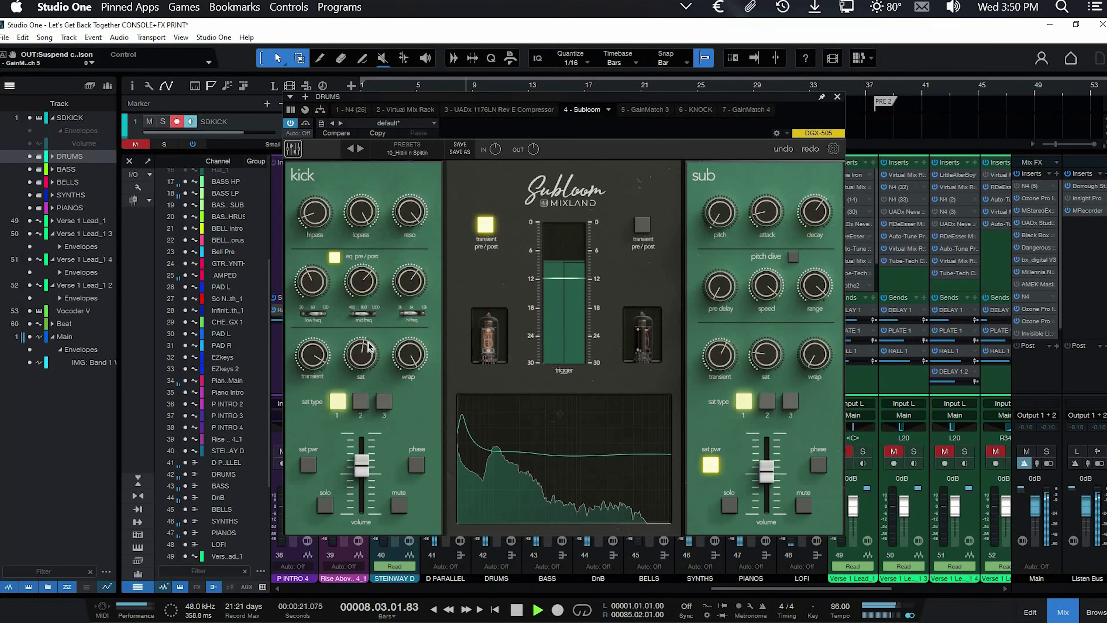
# Sweep the kick saturation between 0.25 and 0.88, settle it at about 0.5, and set the sub saturation to about 0.4.
pyautogui.moveTo(371, 373); pyautogui.dragTo(376, 384)
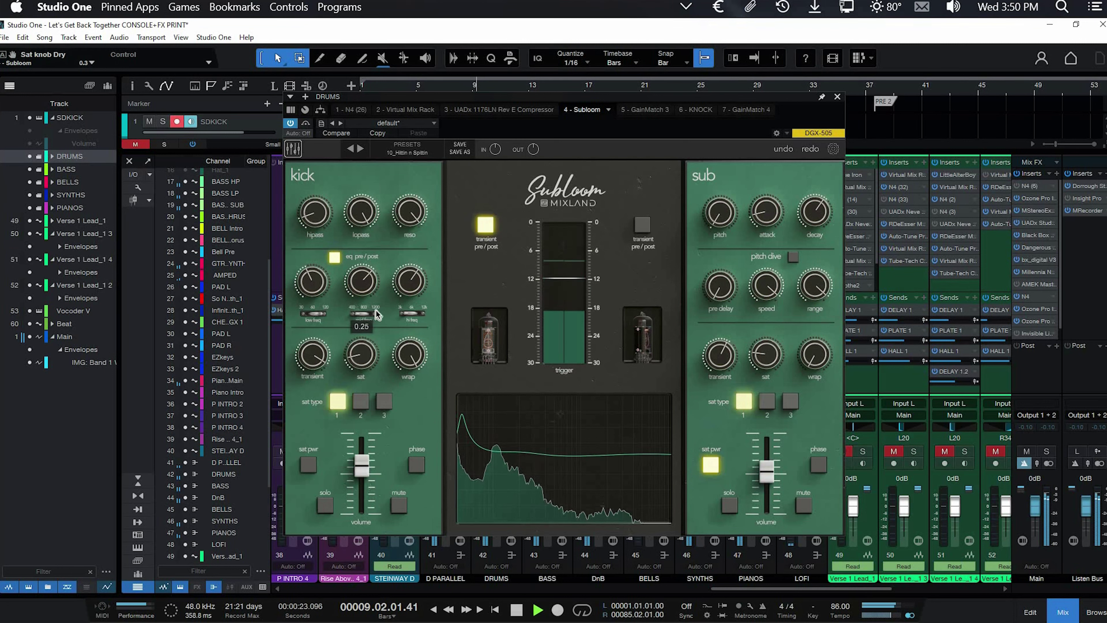
pyautogui.moveTo(379, 304); pyautogui.dragTo(381, 313)
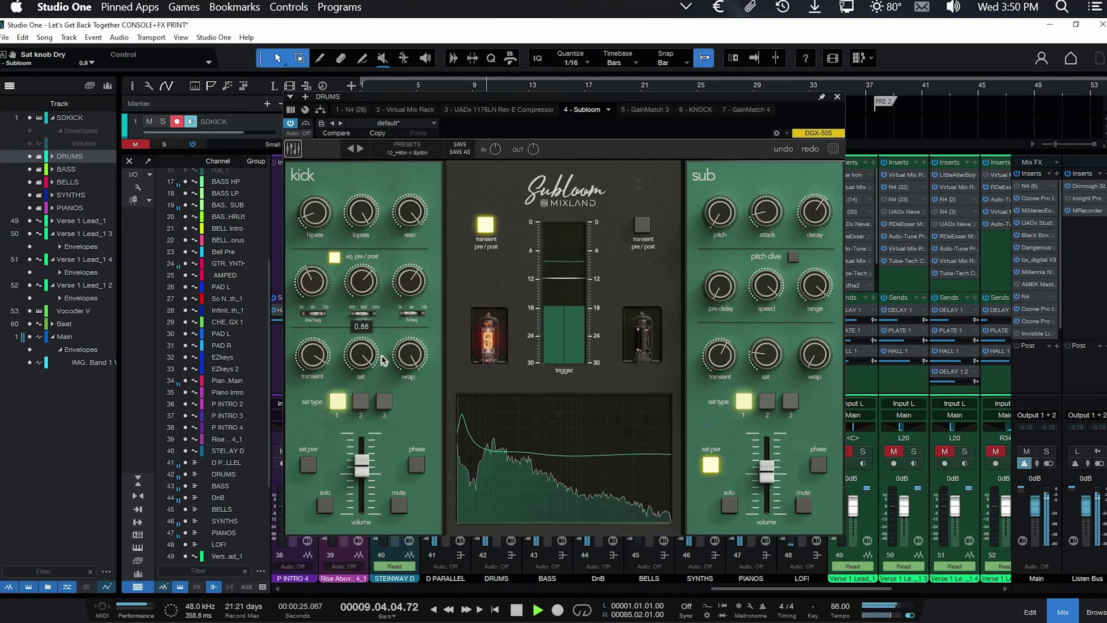
pyautogui.moveTo(382, 360); pyautogui.dragTo(385, 362)
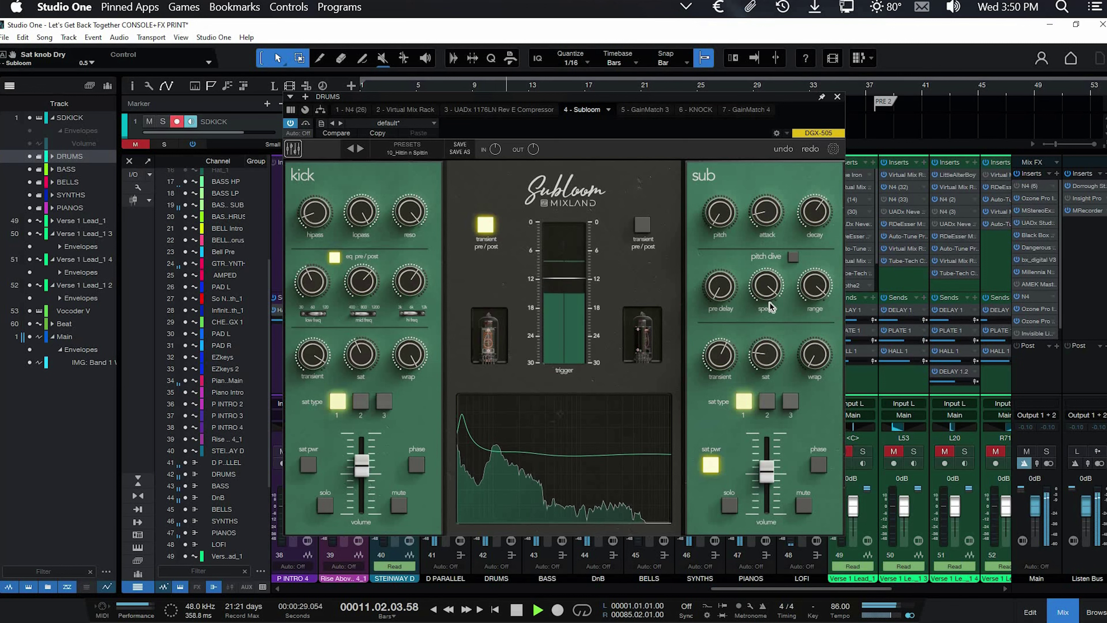
pyautogui.moveTo(767, 352); pyautogui.dragTo(770, 304)
pyautogui.moveTo(770, 364); pyautogui.dragTo(770, 376)
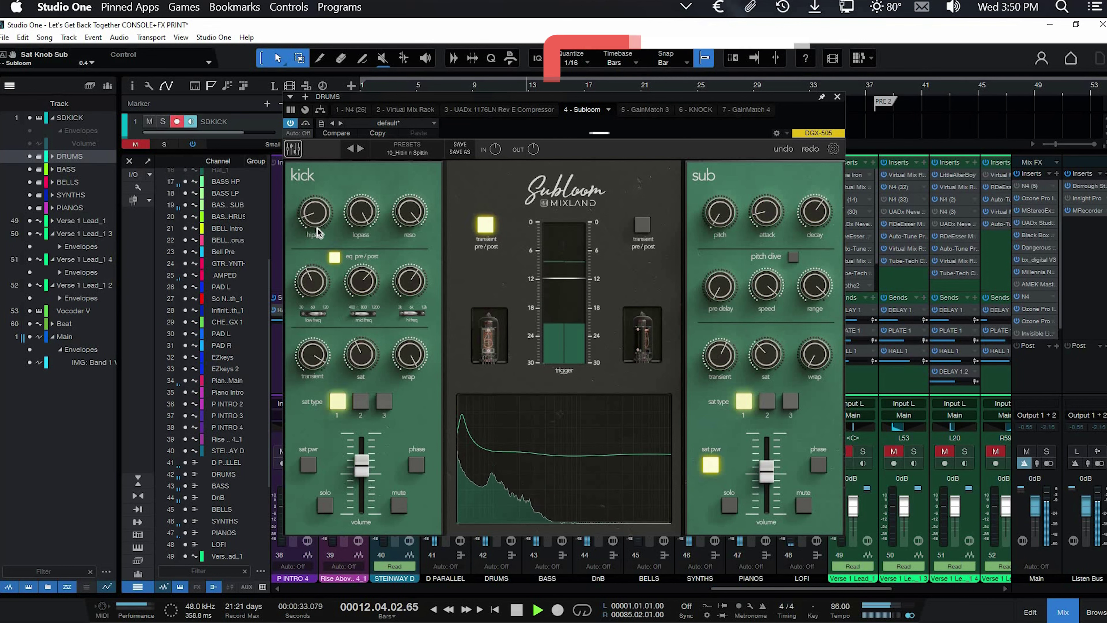
# Try out the kick high-pass at about 91.5 Hz with altered resonance, and set the kick's high EQ to about 3.1 dB.
pyautogui.moveTo(324, 219); pyautogui.dragTo(325, 209)
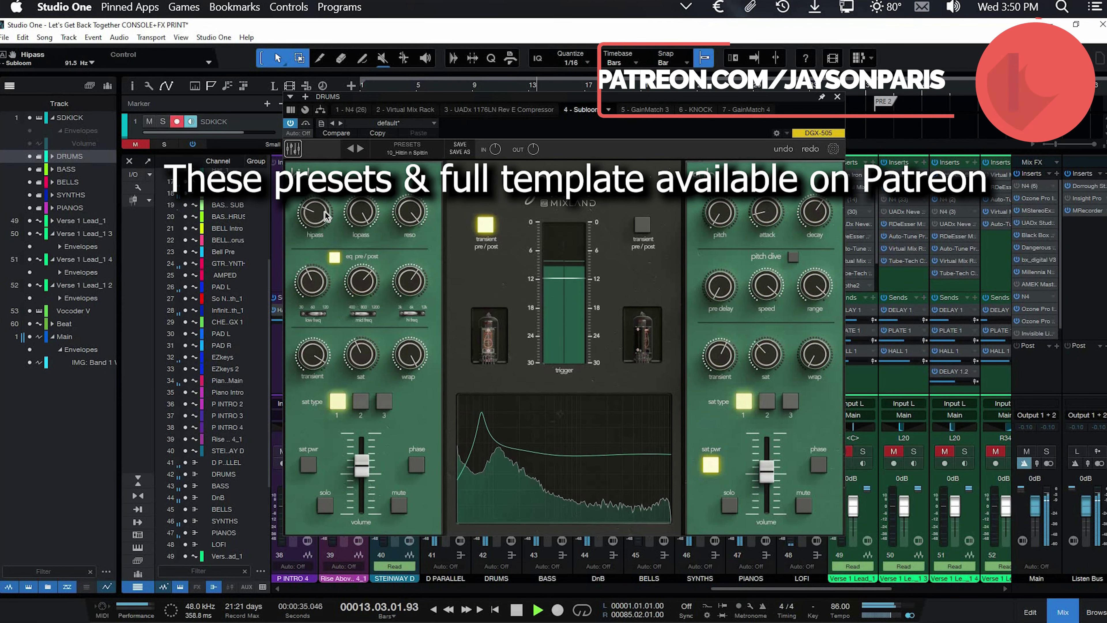
pyautogui.moveTo(411, 252); pyautogui.dragTo(413, 250)
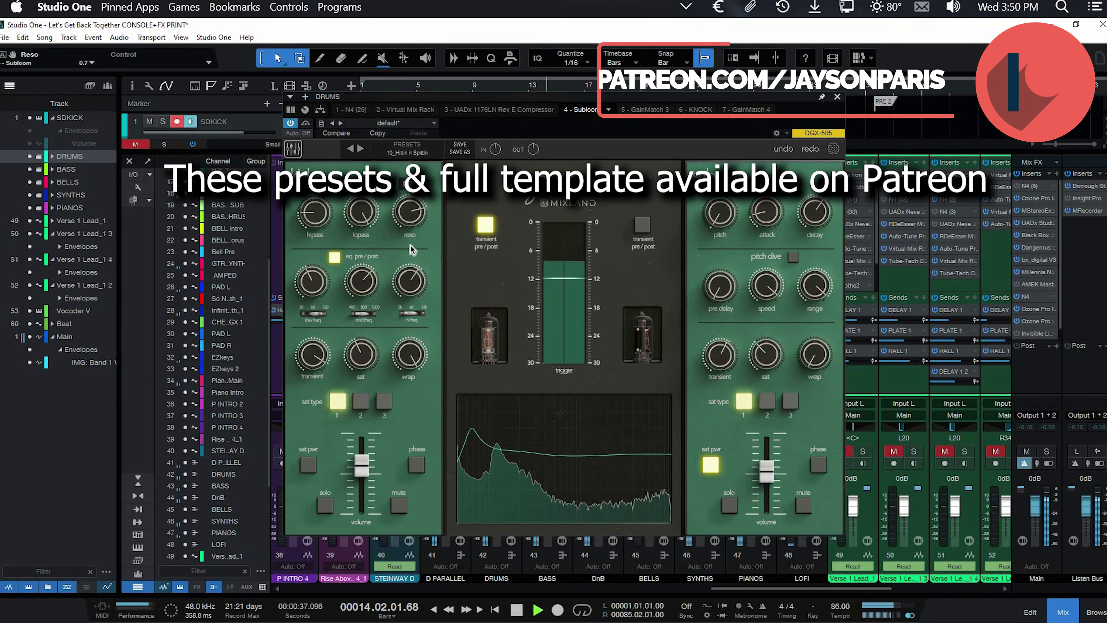
pyautogui.scroll(2, 311, 212)
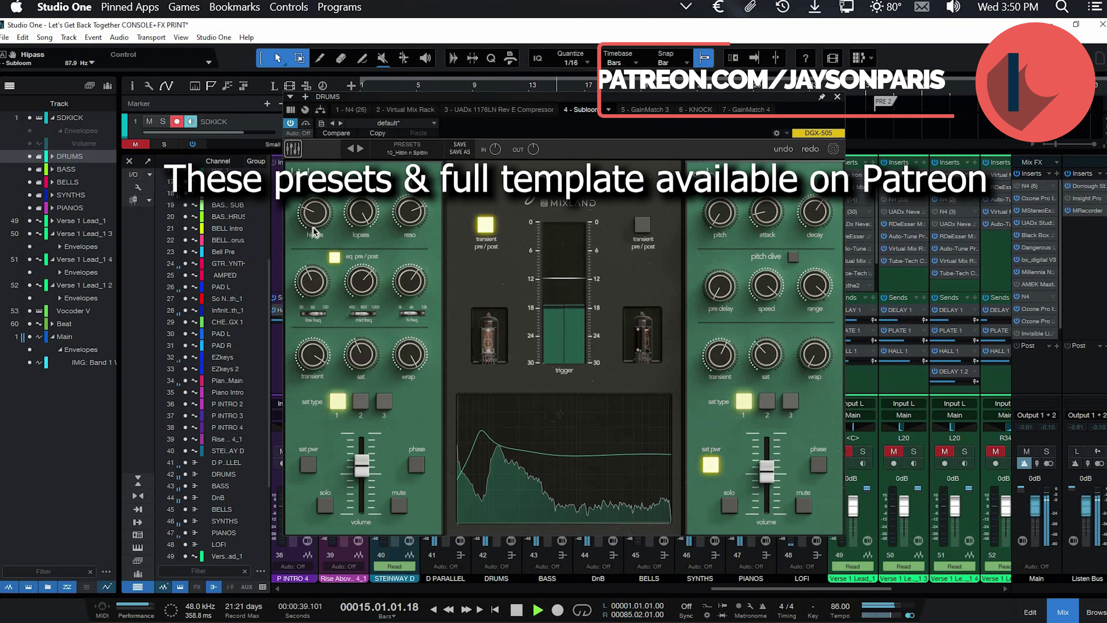
pyautogui.moveTo(401, 225); pyautogui.dragTo(407, 215)
pyautogui.moveTo(396, 289); pyautogui.dragTo(422, 286)
# Toggle the kick EQ between pre and post, and audition kick saturation type 2 before returning to type 1.
pyautogui.click(336, 257)
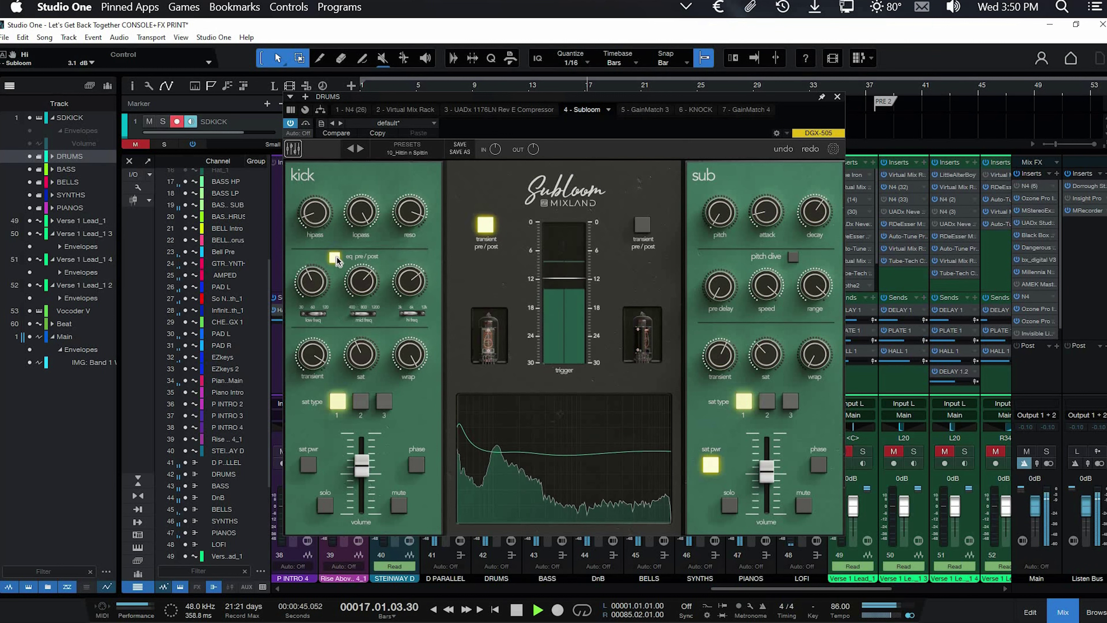
pyautogui.click(337, 256)
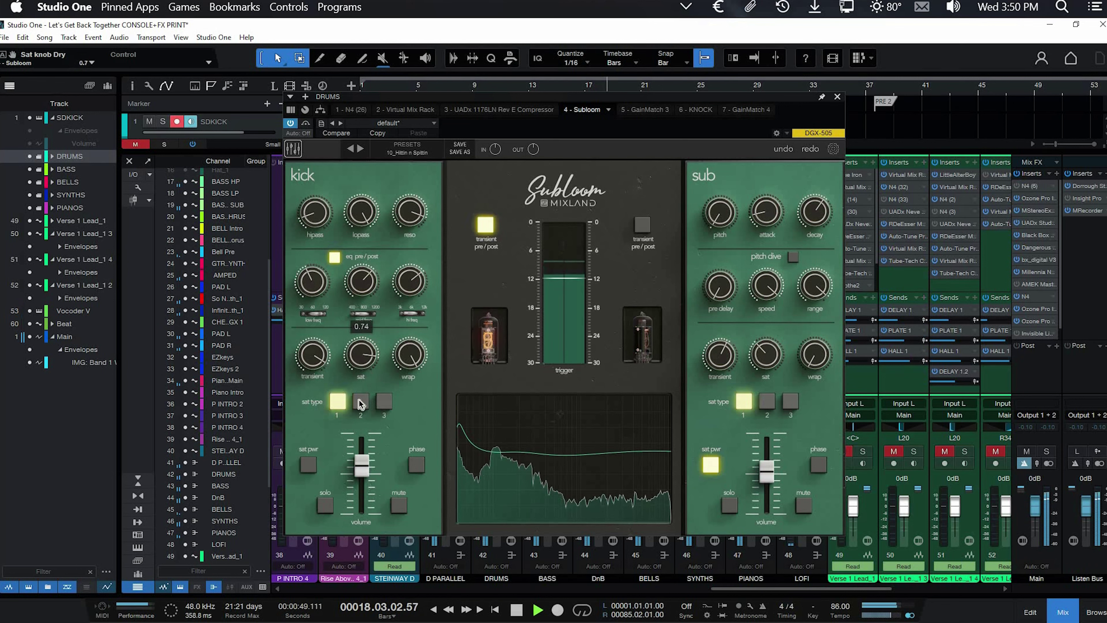
pyautogui.click(377, 406)
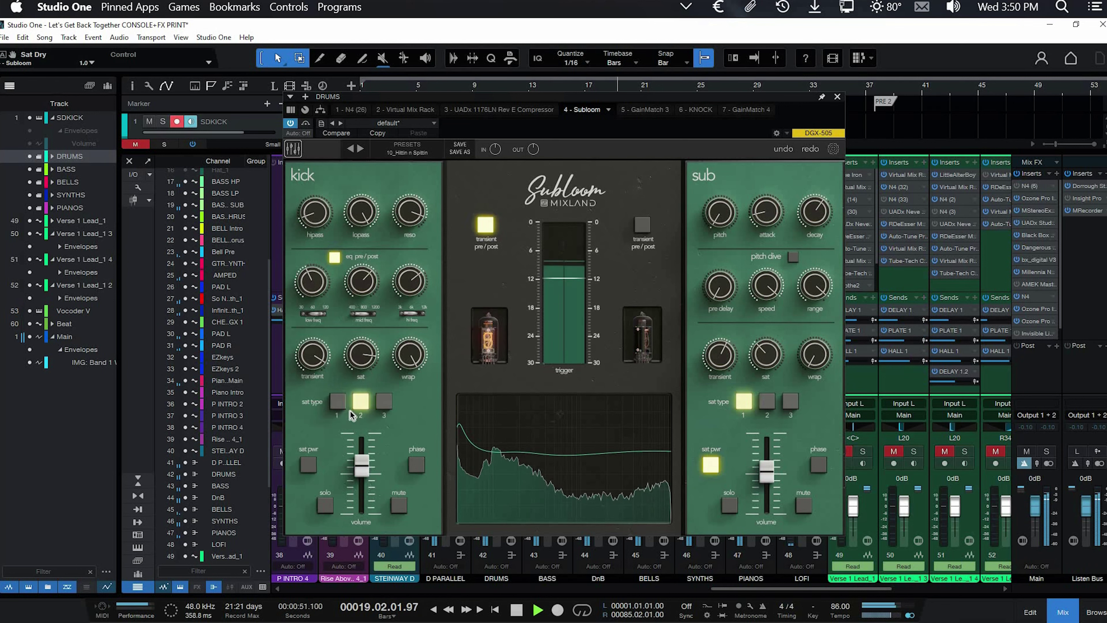
pyautogui.click(338, 403)
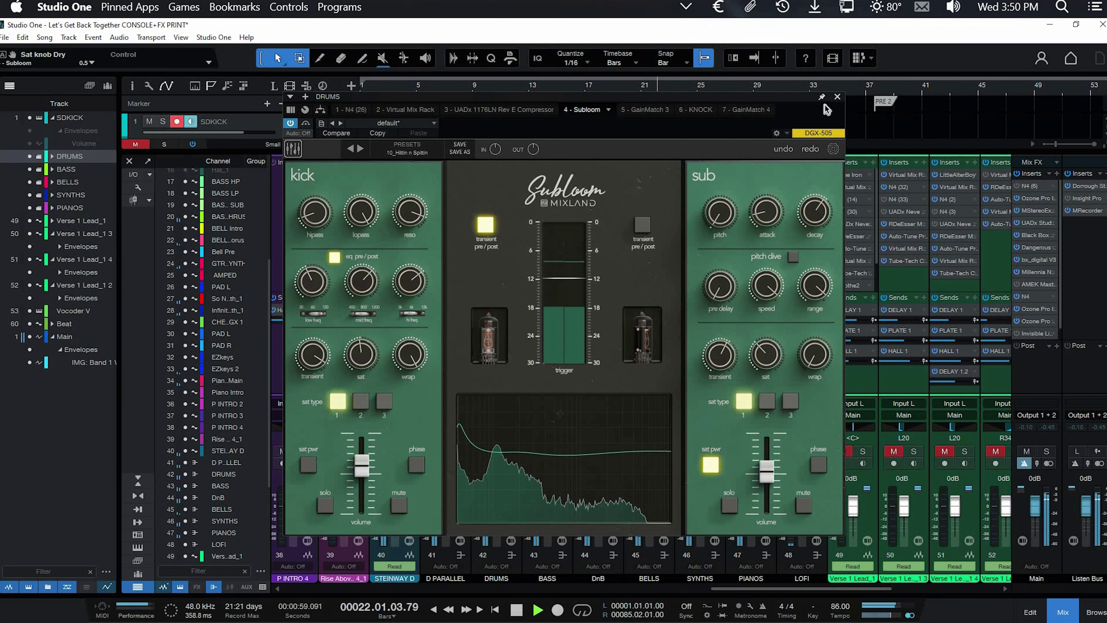
# Close the Subloom window and mute the BASS, SYNTHS and PIANOS buses.
pyautogui.click(837, 98)
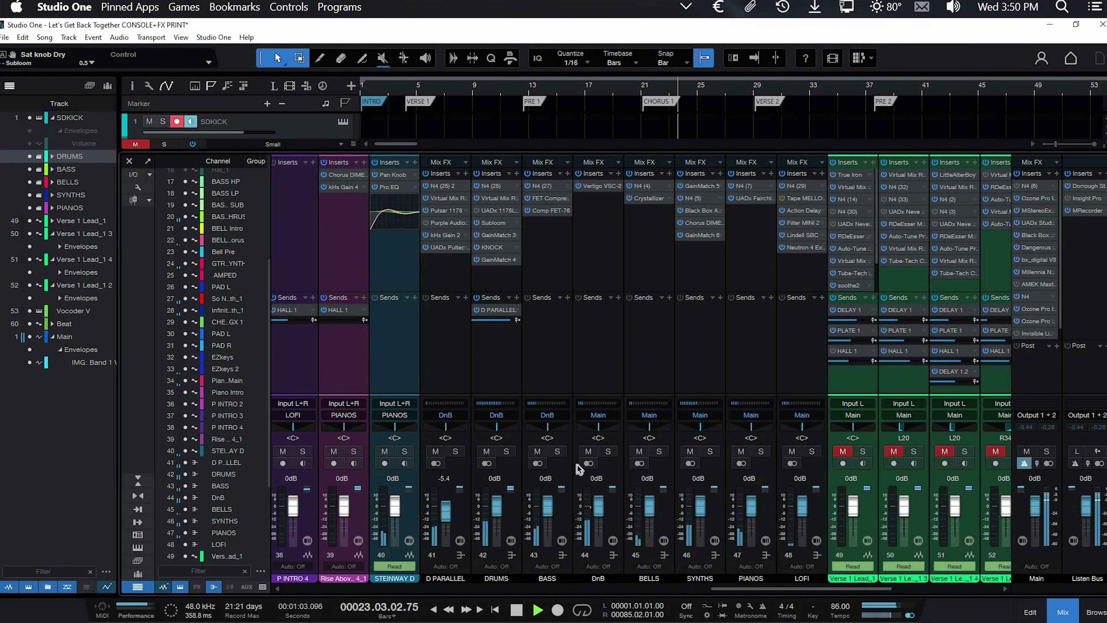
pyautogui.click(536, 452)
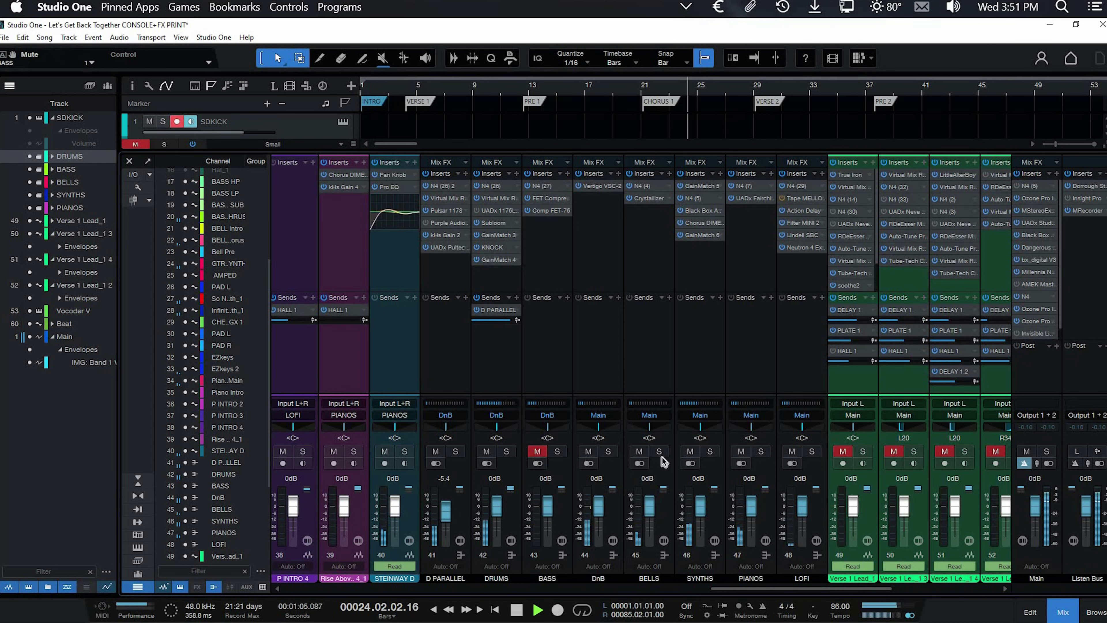
pyautogui.click(693, 451)
pyautogui.click(741, 450)
pyautogui.click(695, 451)
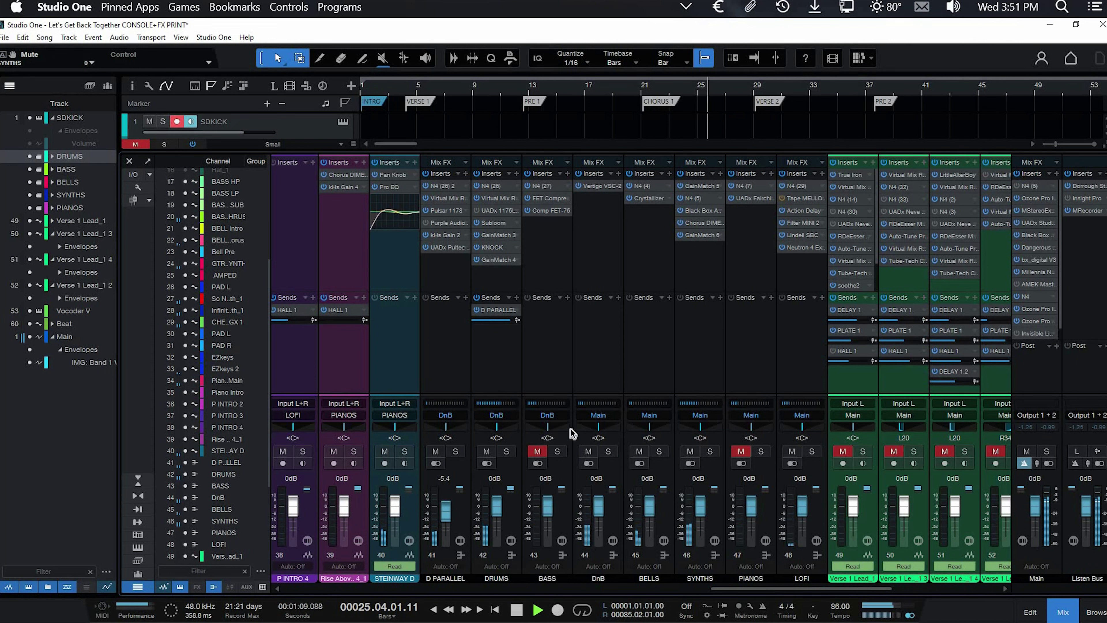
pyautogui.click(690, 452)
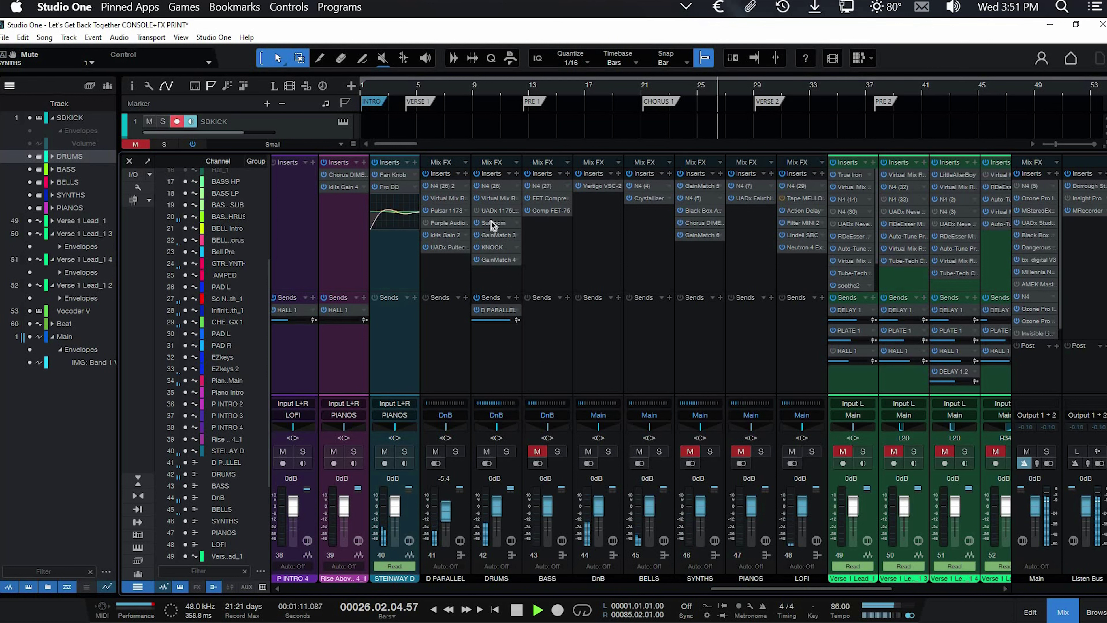
# Replay the song from the start and reopen Subloom on the DRUMS bus to compare it bypassed and active.
pyautogui.press('space')
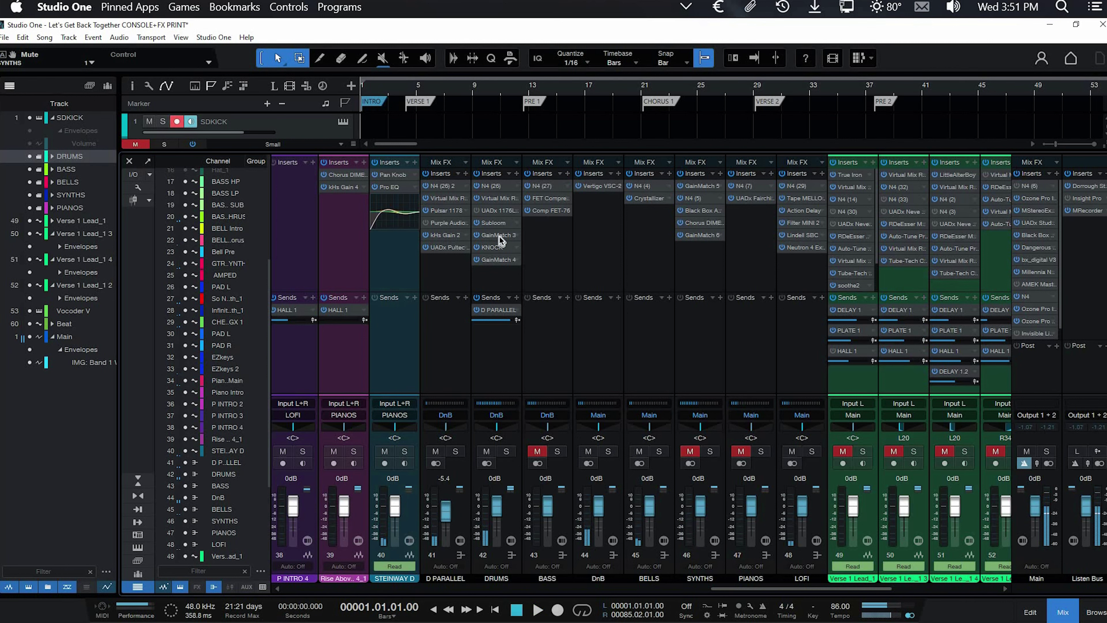
pyautogui.press('space')
pyautogui.click(494, 223)
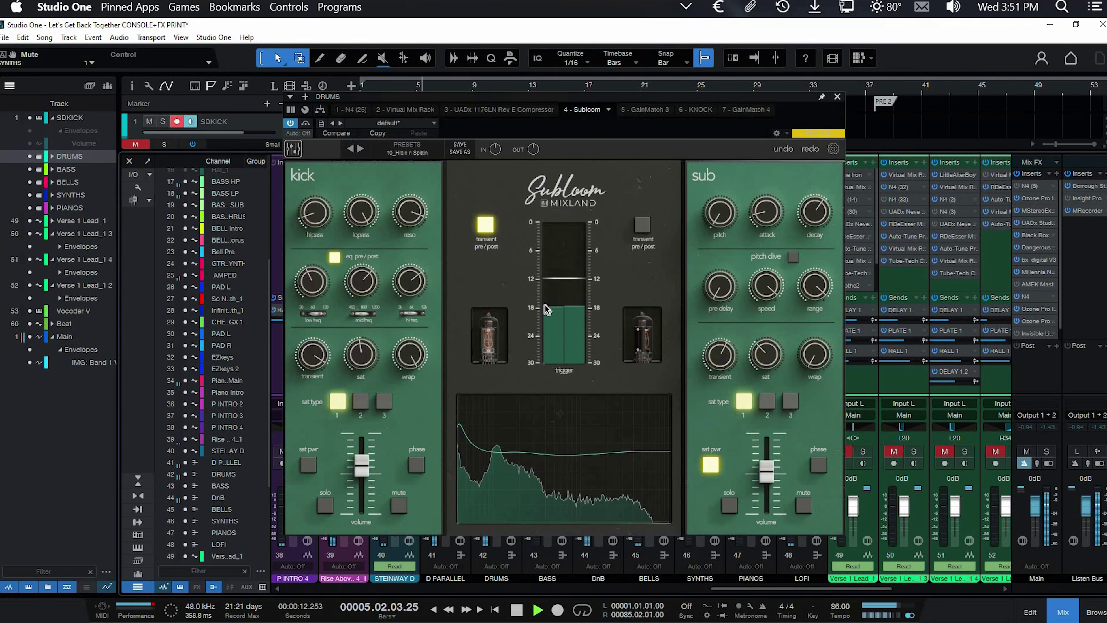
pyautogui.click(291, 123)
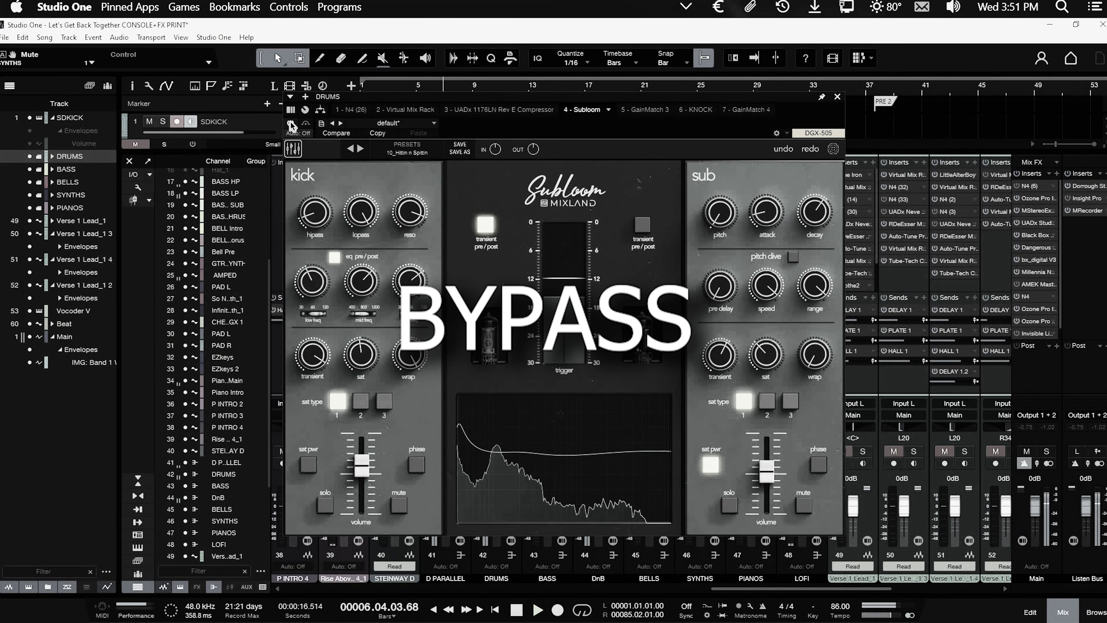
pyautogui.click(290, 123)
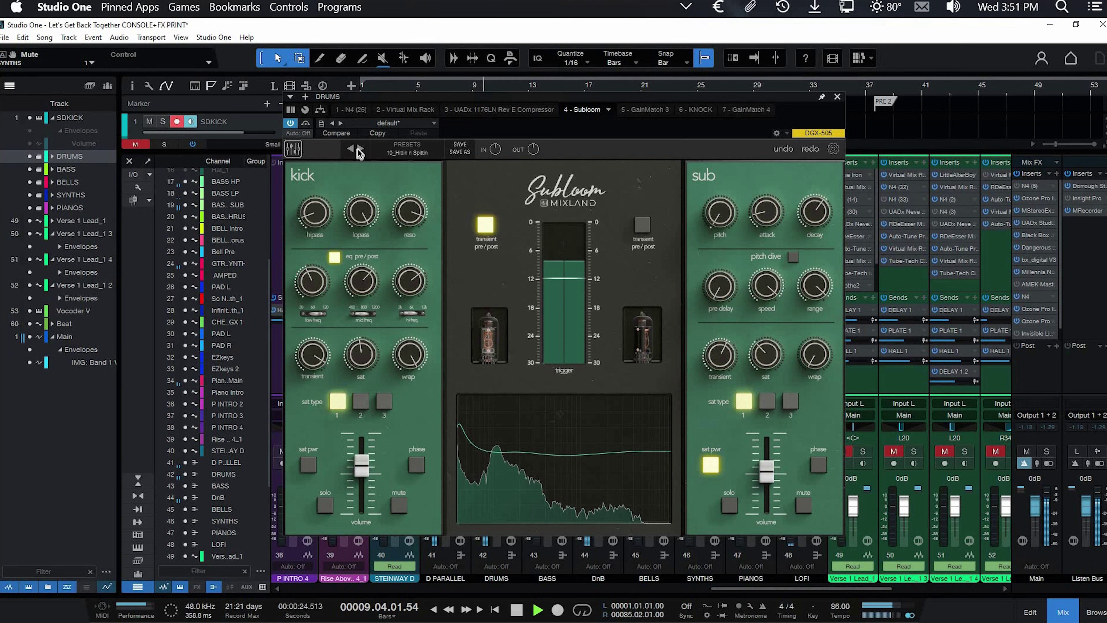
# Audition the Subloom presets from 11_Slowly Diver back through 05_deep boi.
pyautogui.click(359, 149)
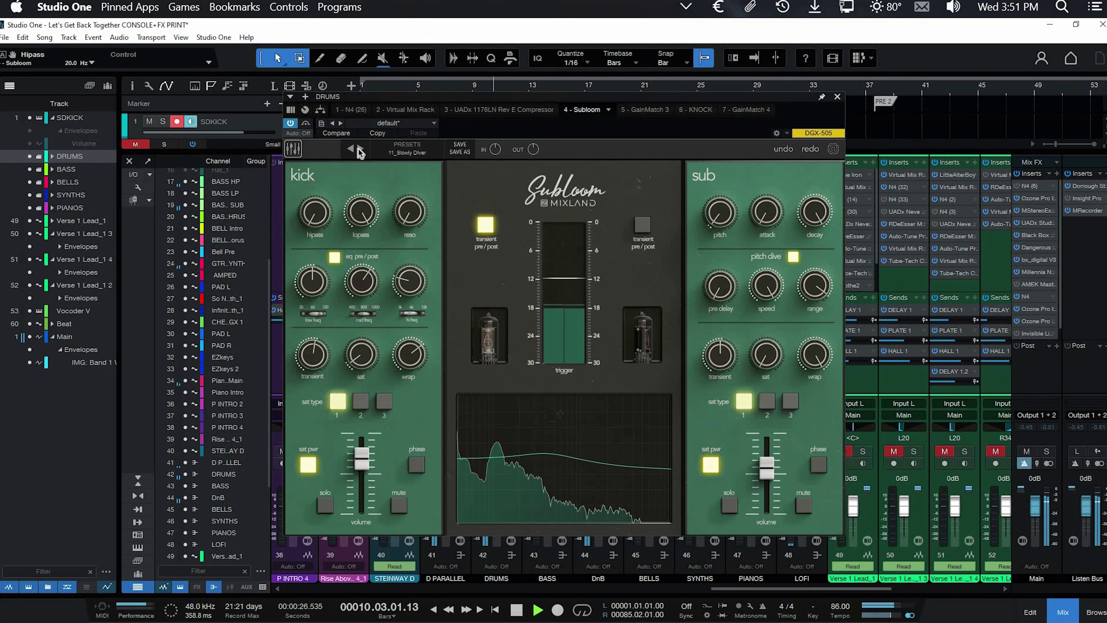
pyautogui.click(351, 150)
pyautogui.click(351, 149)
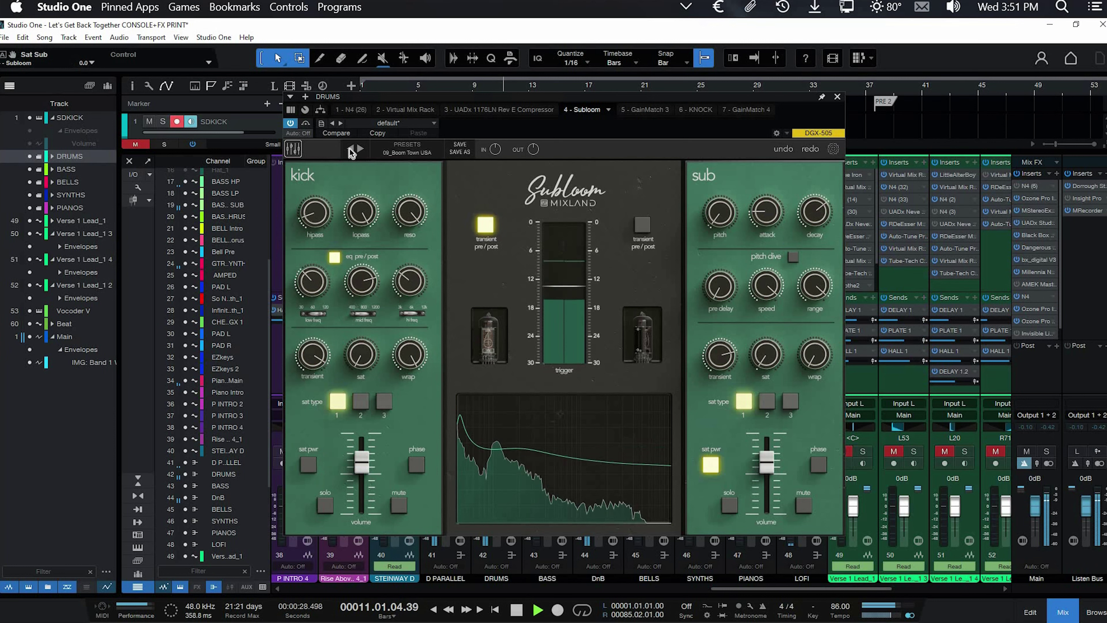
pyautogui.click(351, 150)
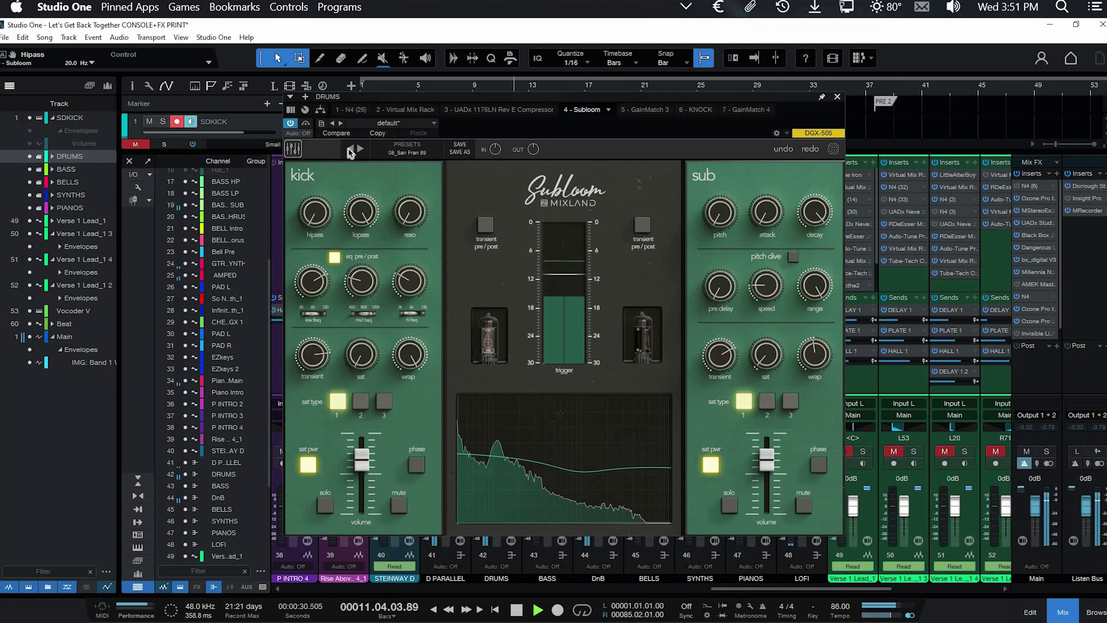
pyautogui.click(351, 149)
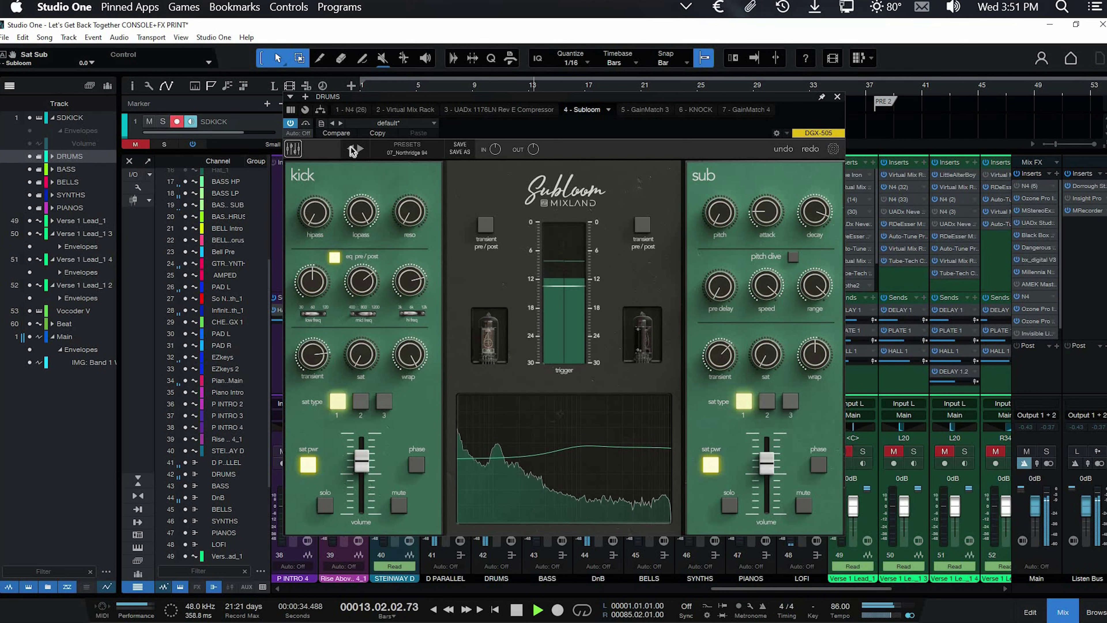
pyautogui.click(351, 149)
pyautogui.click(351, 149)
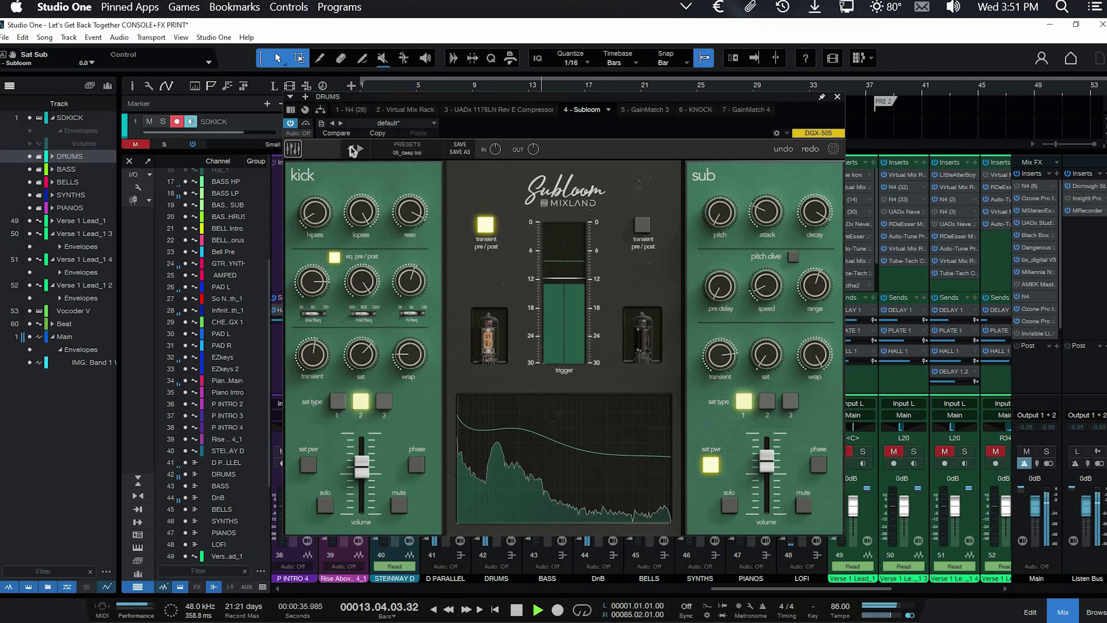
# Audition the 01_Mud Pie and 18_Quik Drip presets from Subloom's preset list.
pyautogui.click(395, 153)
pyautogui.click(396, 194)
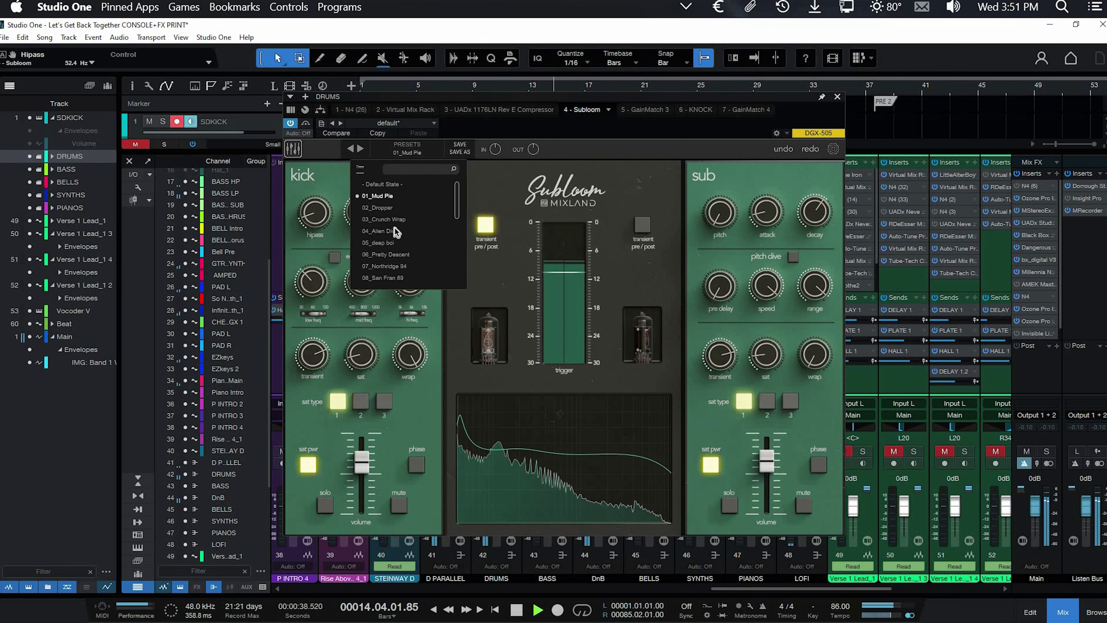
pyautogui.scroll(-5, 395, 253)
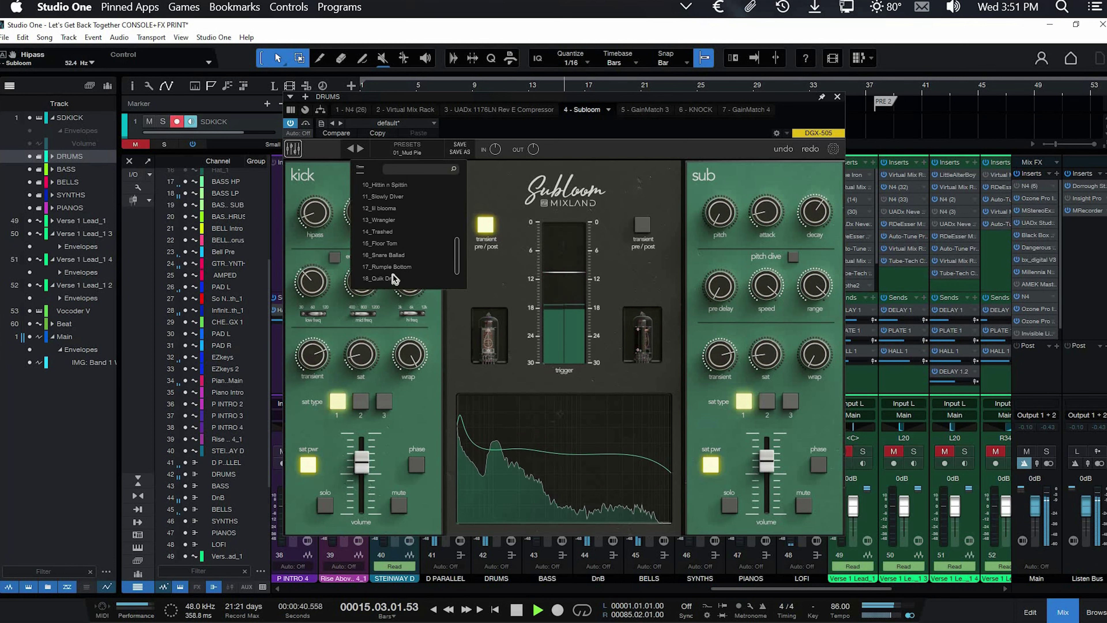
pyautogui.click(395, 278)
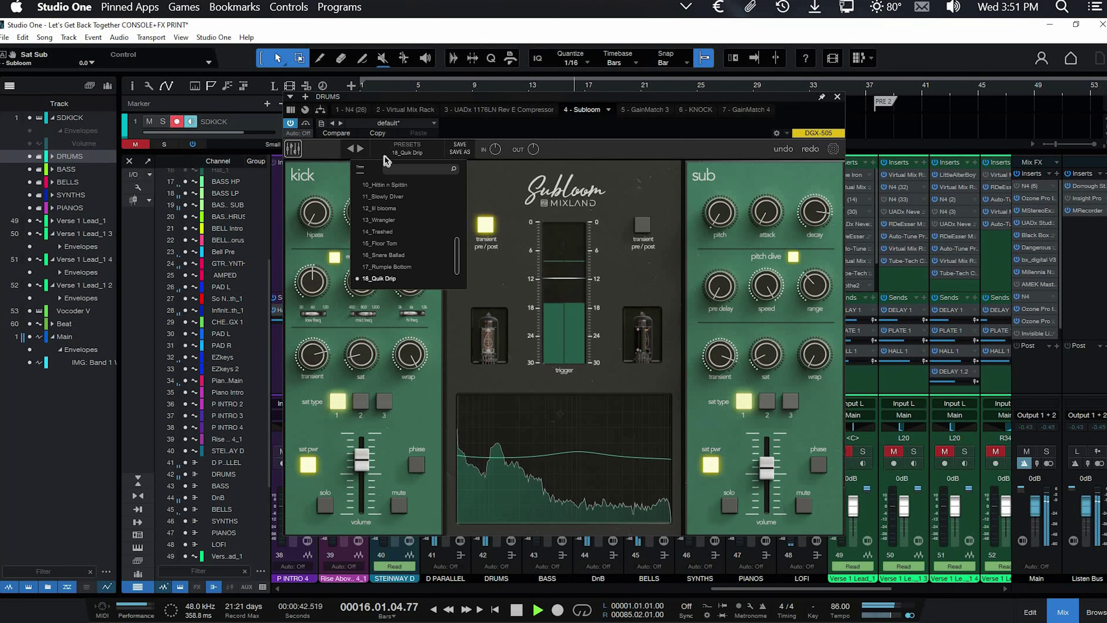
pyautogui.click(328, 154)
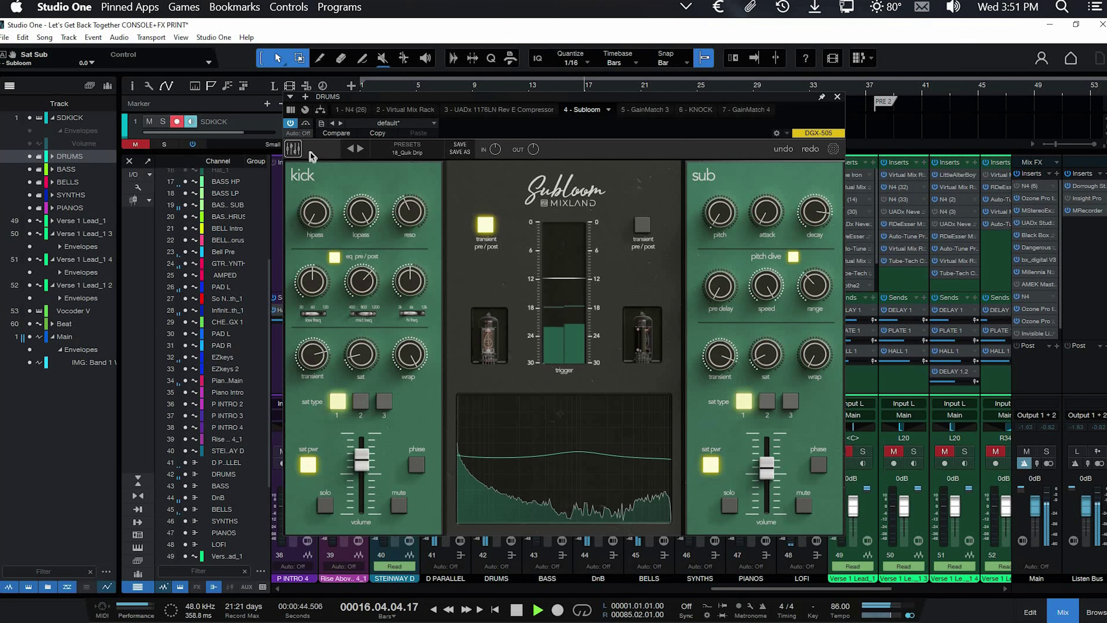
# Load the 10_Hittin n Spittin preset in Subloom.
pyautogui.click(399, 149)
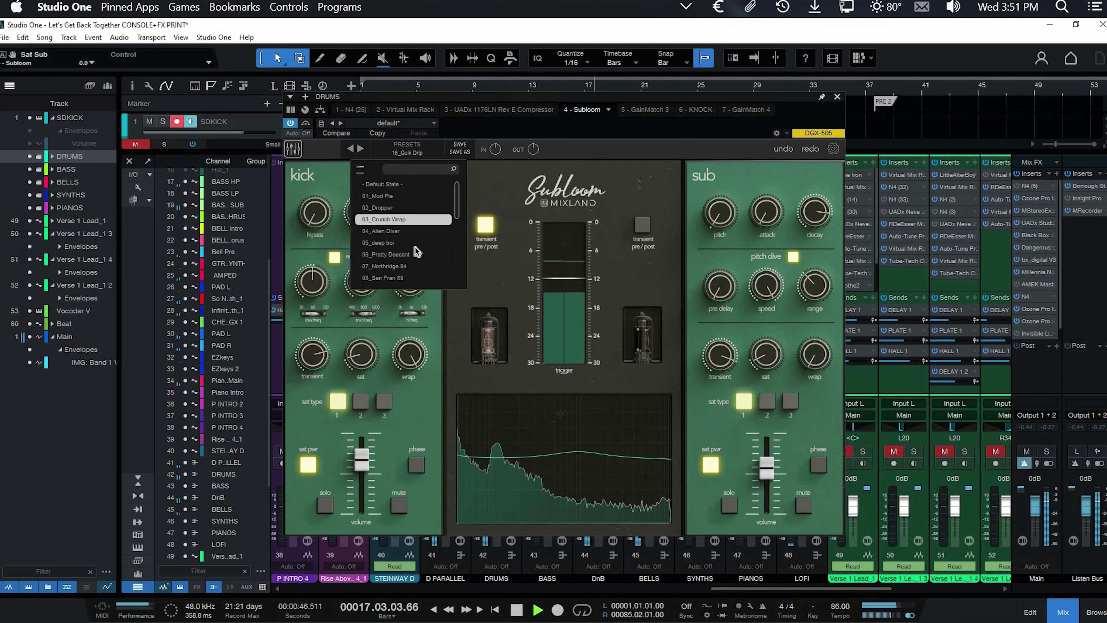
pyautogui.scroll(-3, 415, 220)
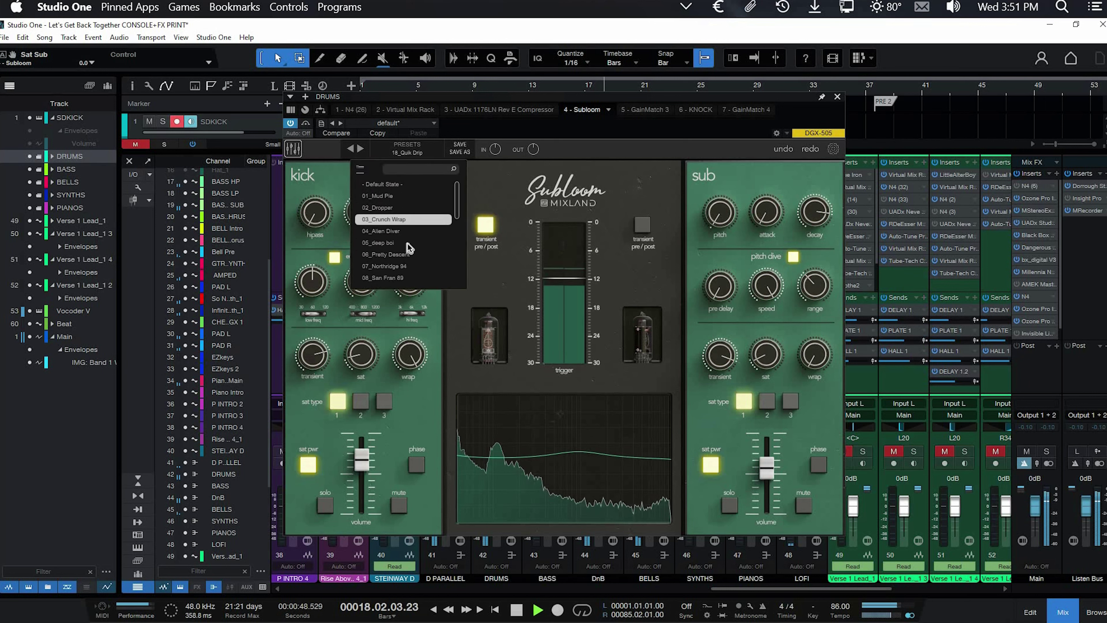
pyautogui.click(411, 262)
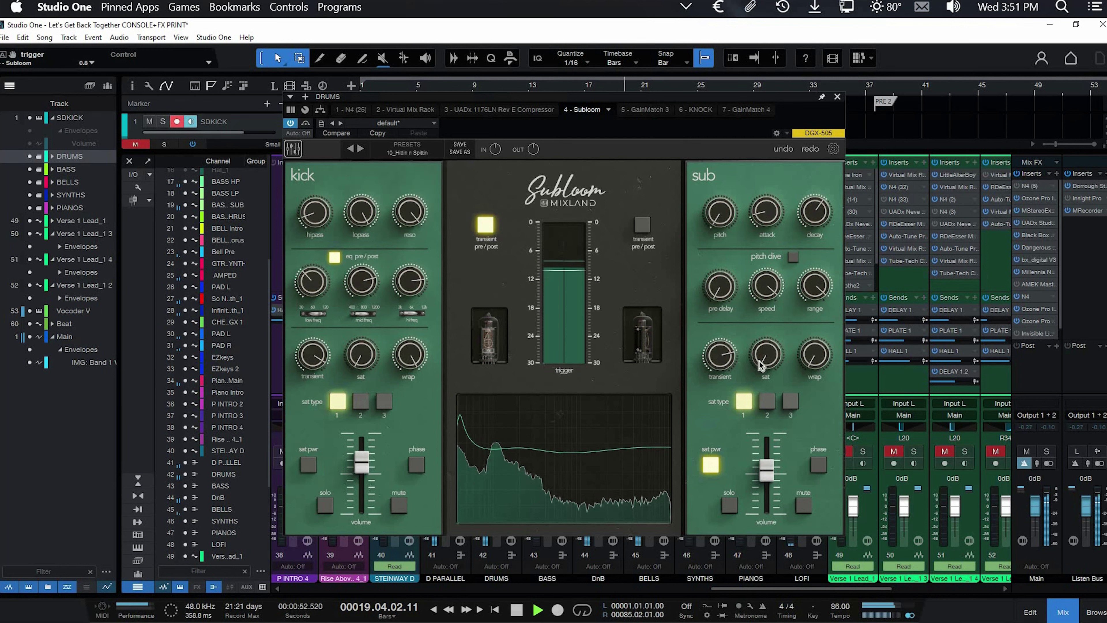
# Set the kick saturation to about 0.4 and toggle Subloom's bypass to compare the drums.
pyautogui.moveTo(357, 360)
pyautogui.mouseDown()
pyautogui.moveTo(366, 350)
pyautogui.moveTo(369, 364)
pyautogui.mouseUp()
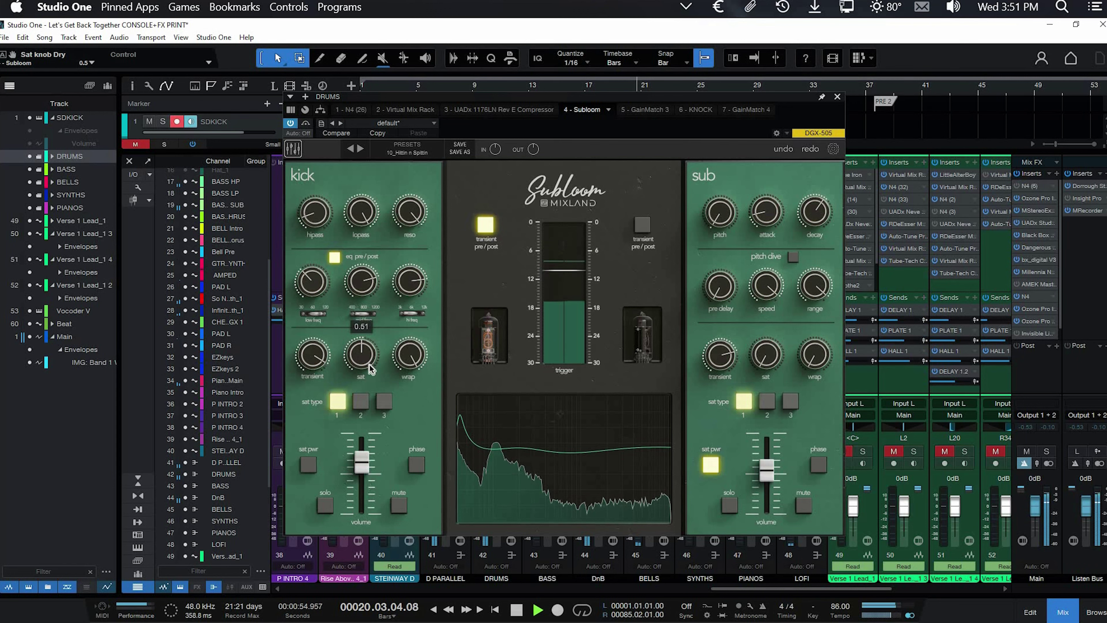
pyautogui.click(292, 124)
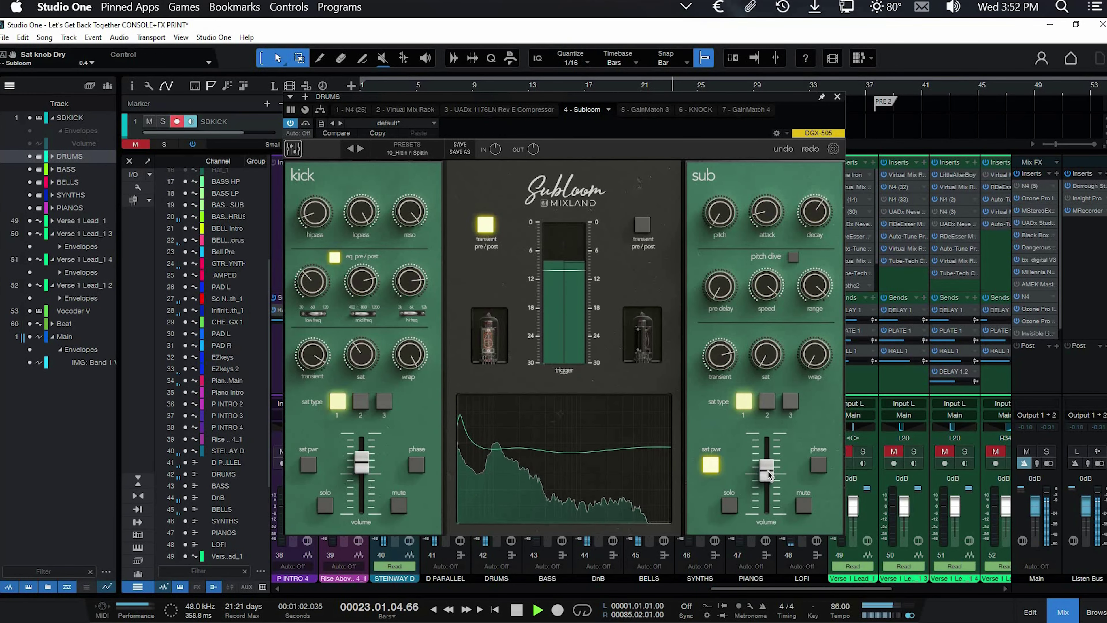
# Lower the sub volume to -10.5 dB and toggle Subloom's bypass to compare the drums.
pyautogui.moveTo(768, 474); pyautogui.dragTo(768, 481)
pyautogui.click(290, 124)
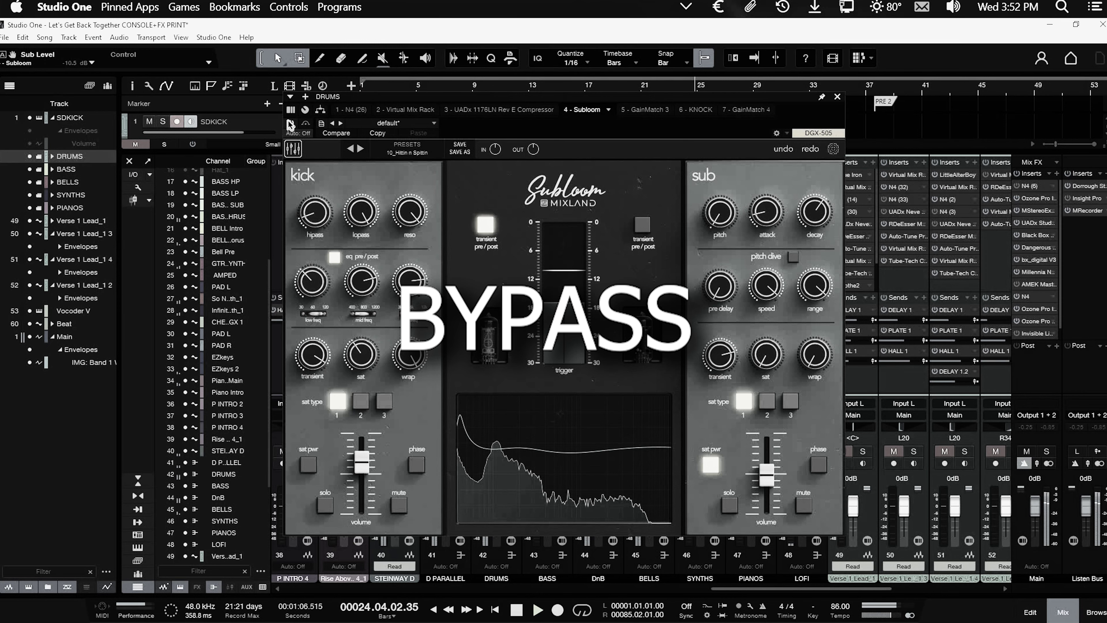
pyautogui.click(290, 124)
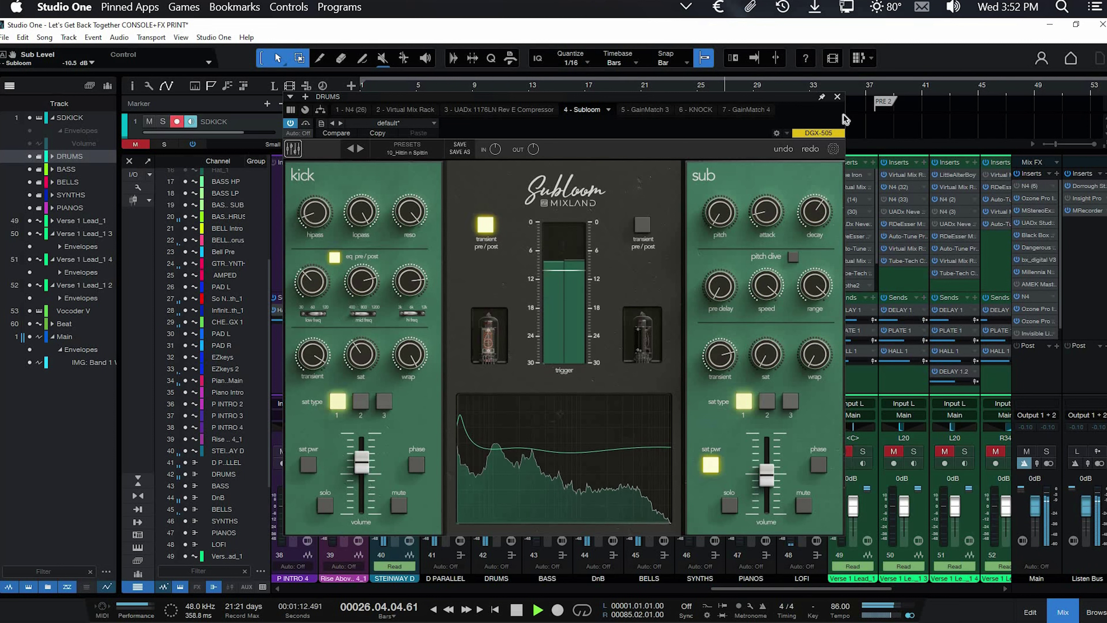
# Try the sub pitch at about 59 Hz and the pitch dive, and set the sub attack to about 2.0 ms.
pyautogui.moveTo(726, 199); pyautogui.dragTo(736, 160)
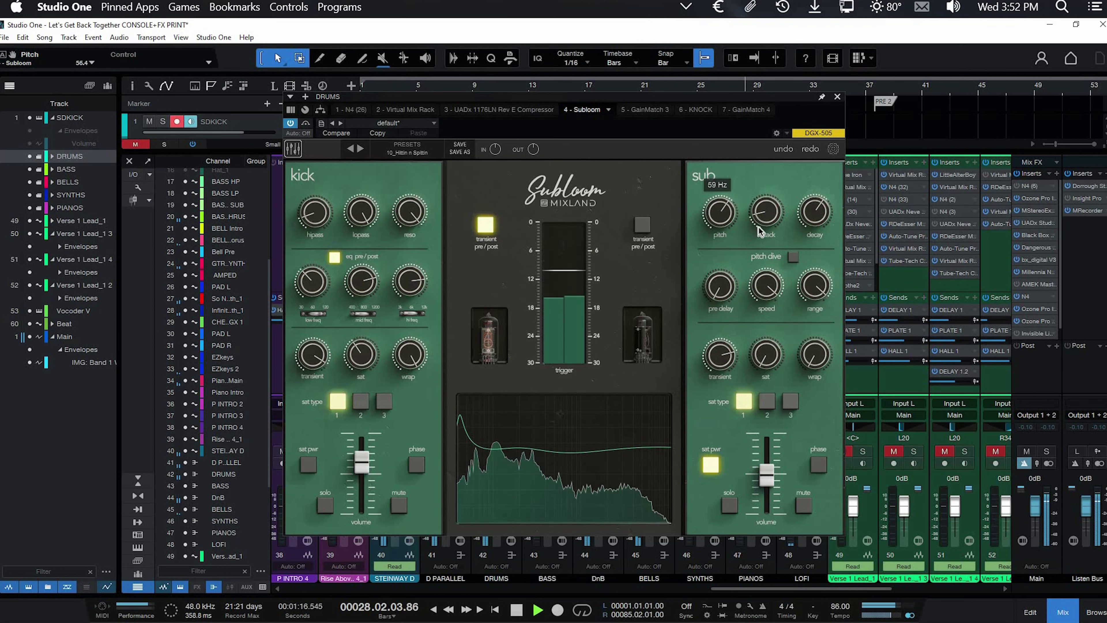
pyautogui.moveTo(760, 231); pyautogui.dragTo(767, 210)
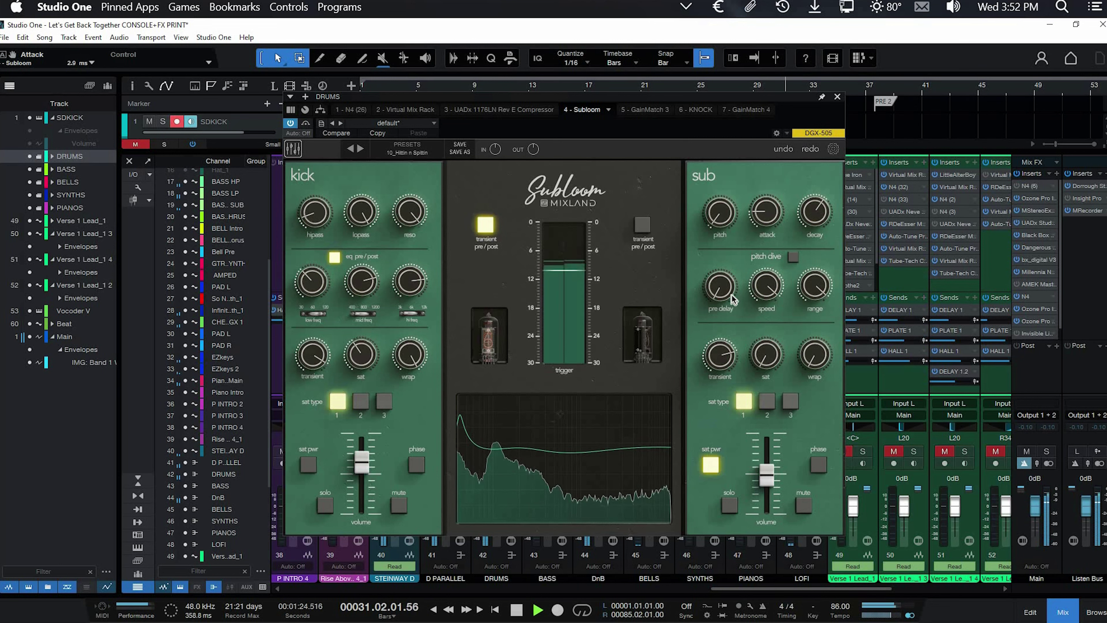
pyautogui.click(796, 257)
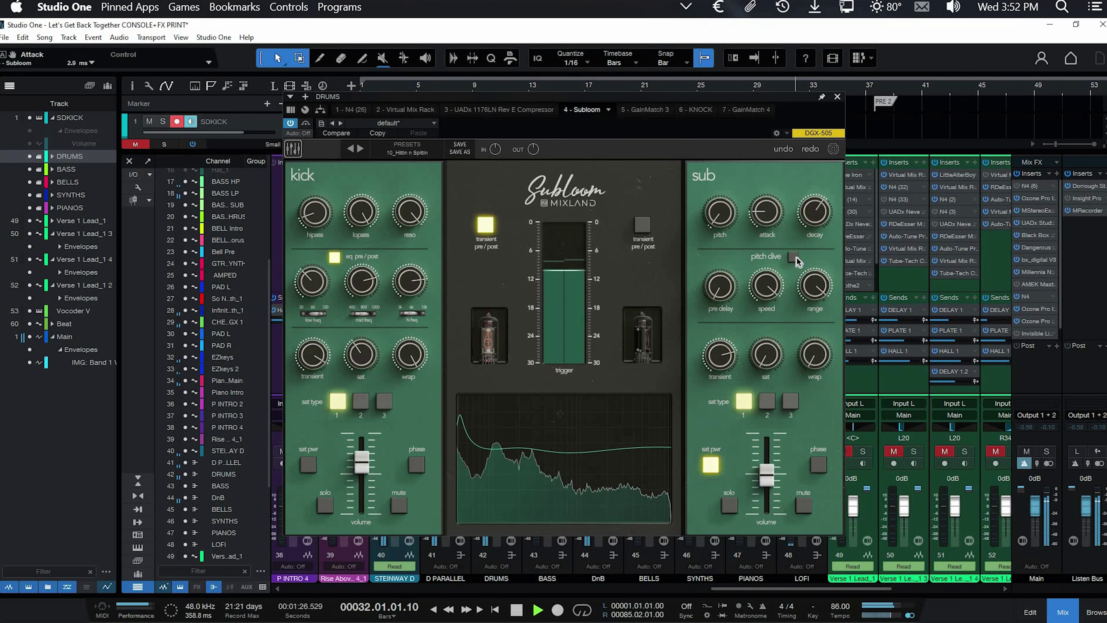
pyautogui.click(795, 258)
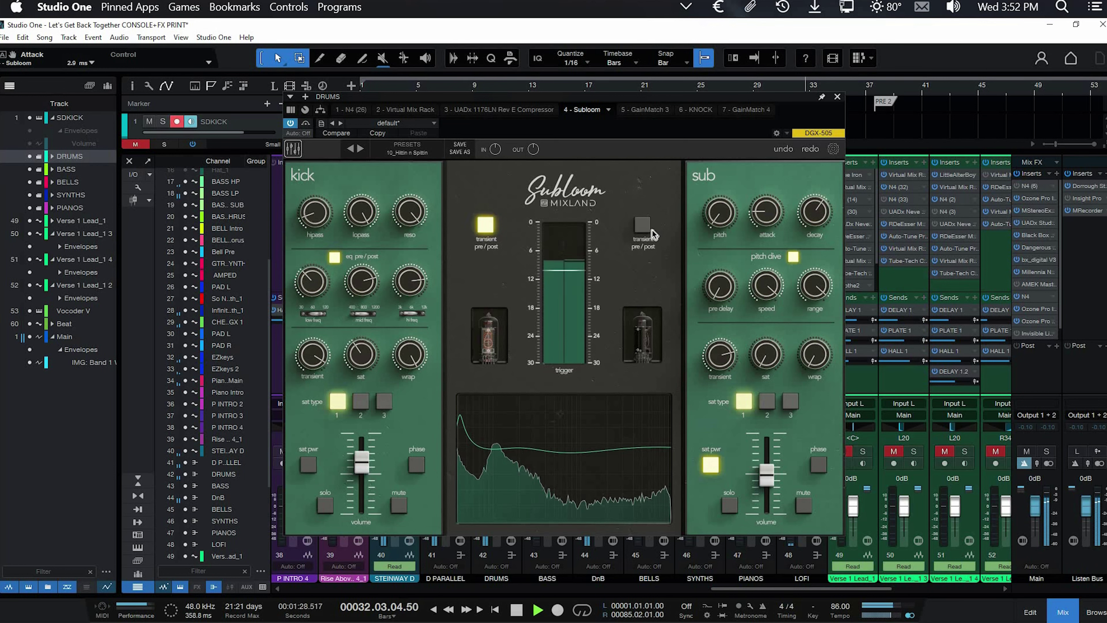
# Enable the sub's transient pre/post option and set its saturation to about 0.4 with saturation type 1, comparing the other types.
pyautogui.click(641, 227)
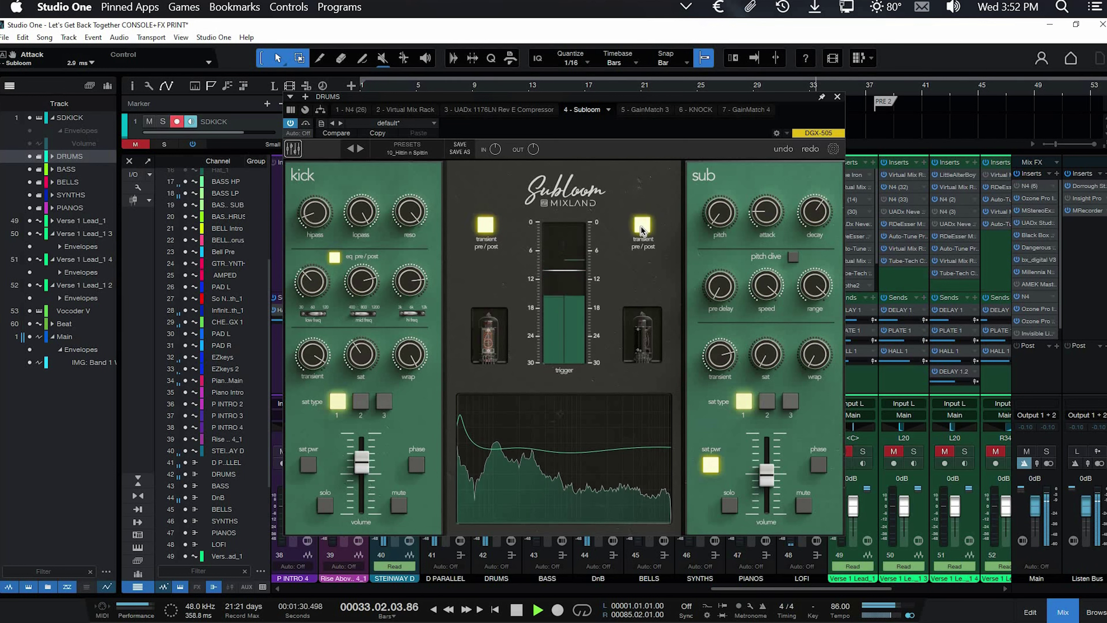
pyautogui.click(640, 244)
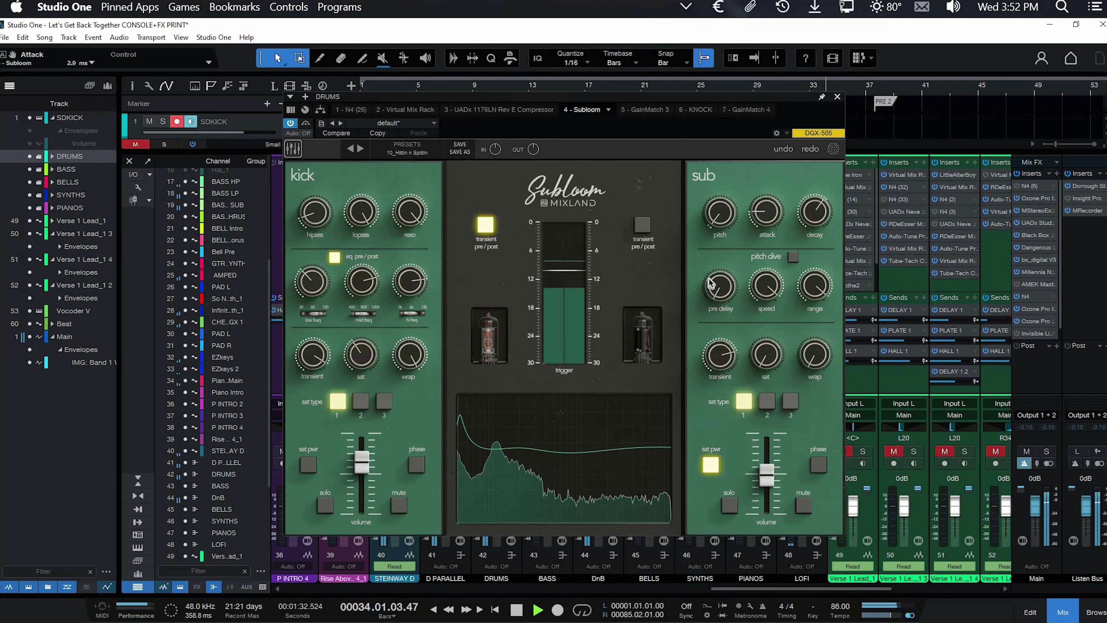
pyautogui.moveTo(769, 356); pyautogui.dragTo(772, 283)
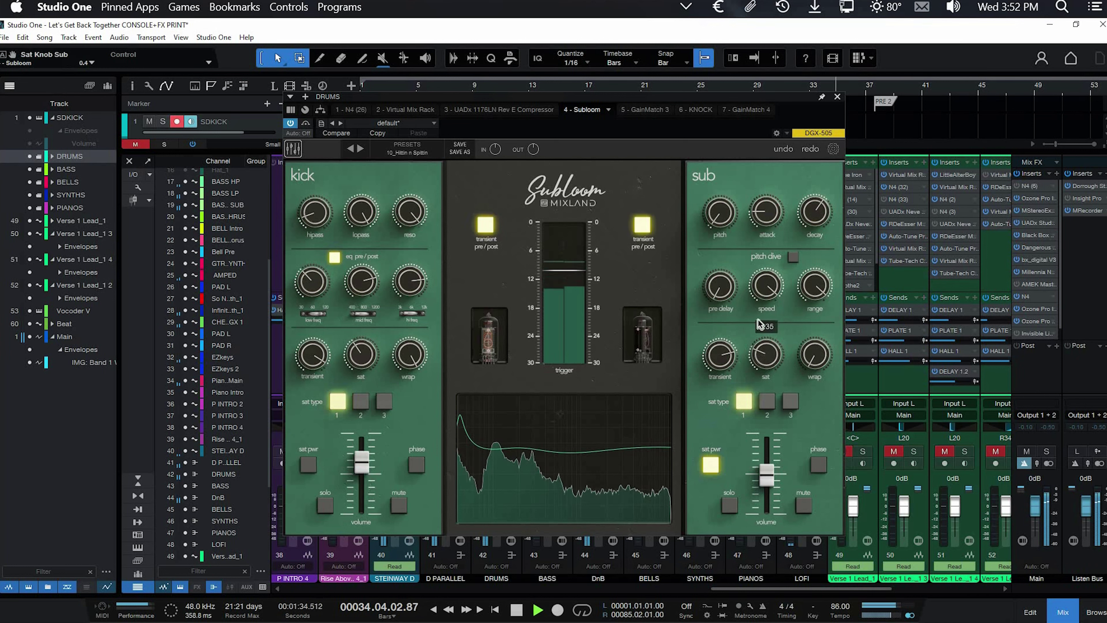
pyautogui.click(790, 402)
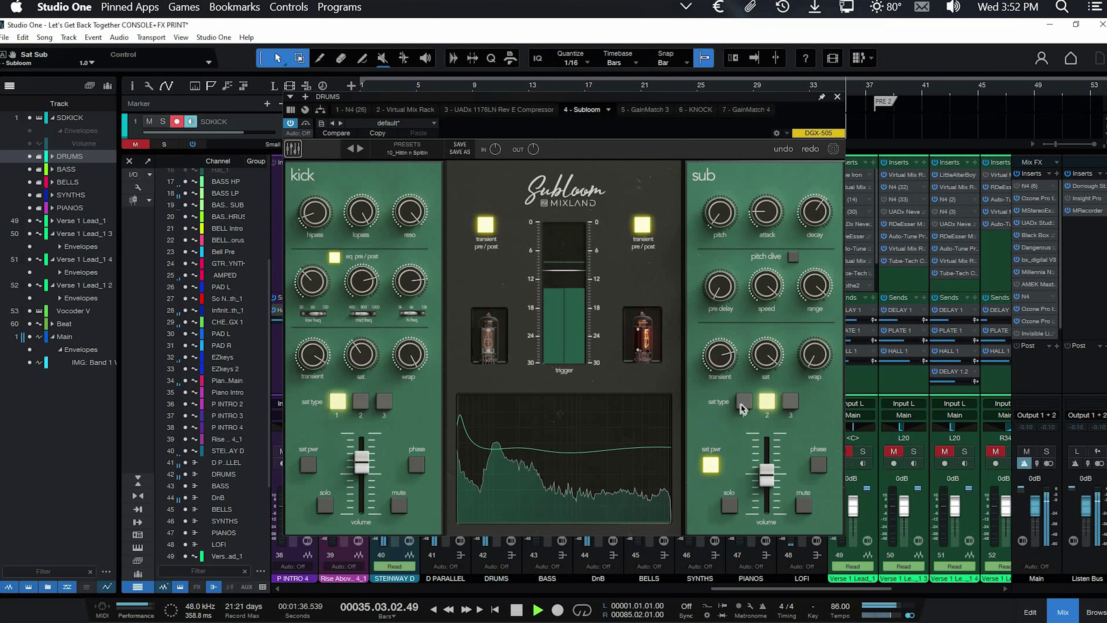
pyautogui.moveTo(766, 355); pyautogui.dragTo(765, 426)
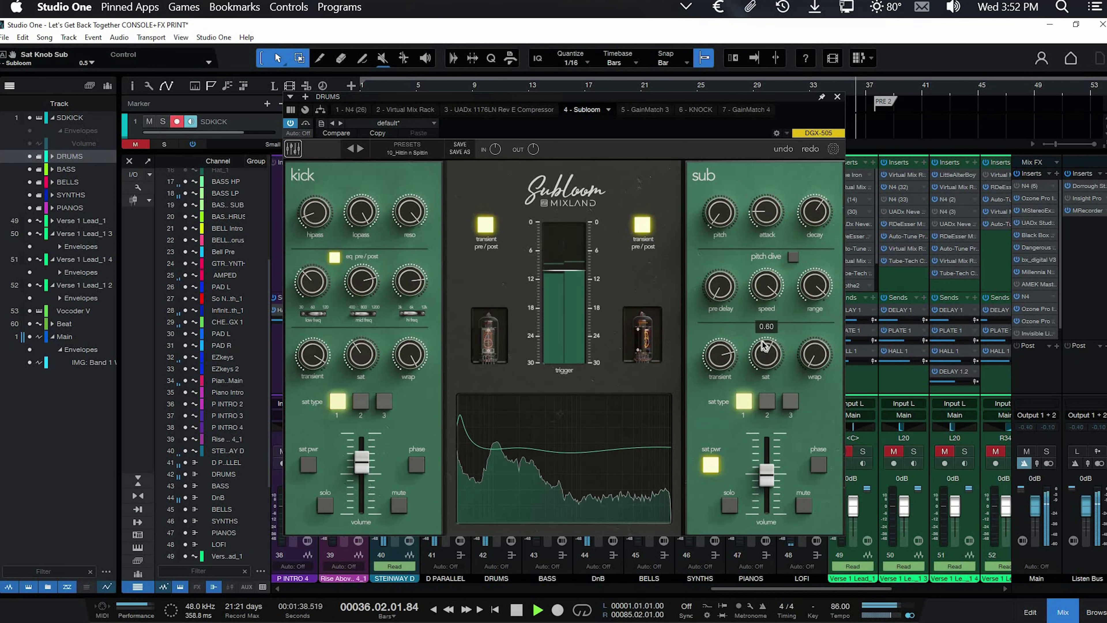
# Toggle the kick's saturation power on and off, and solo the kick and the sub in turn to hear each alone.
pyautogui.click(308, 465)
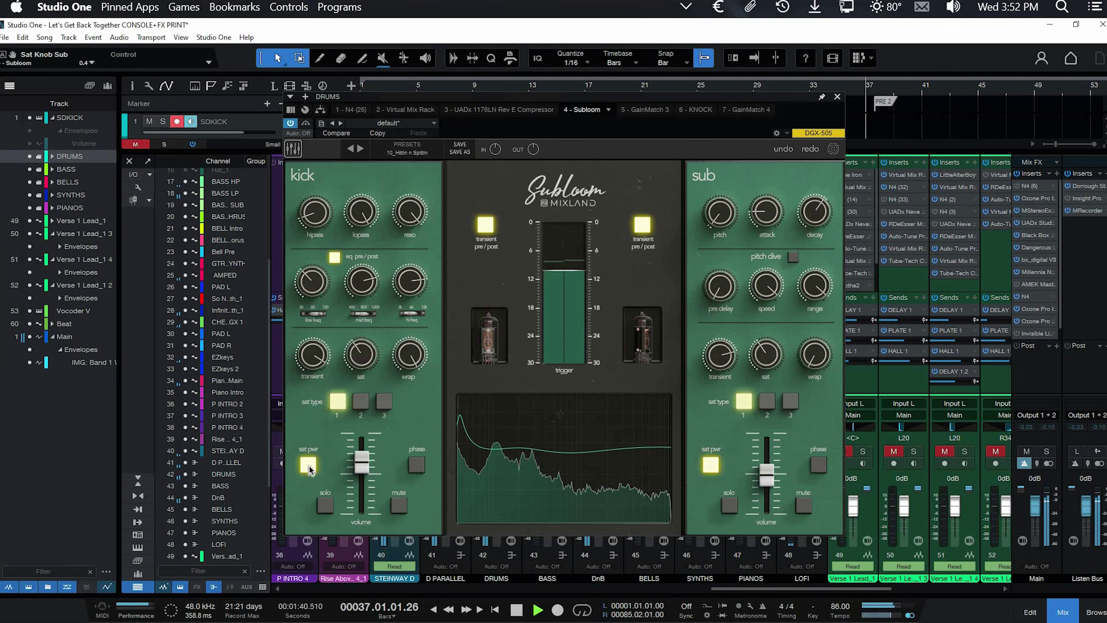
pyautogui.click(310, 466)
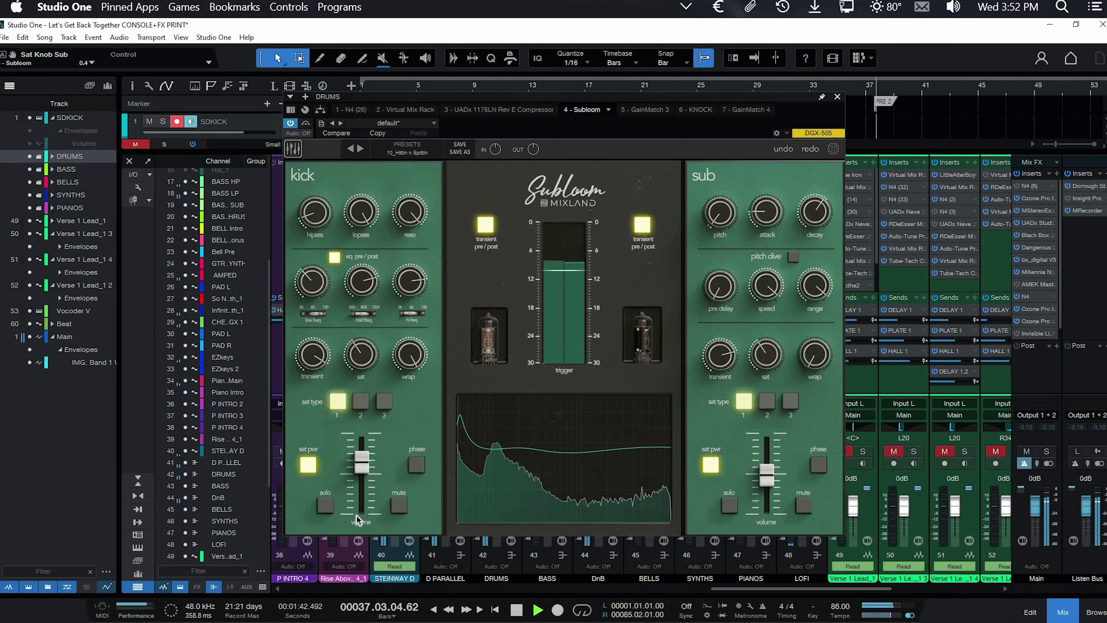
pyautogui.click(325, 506)
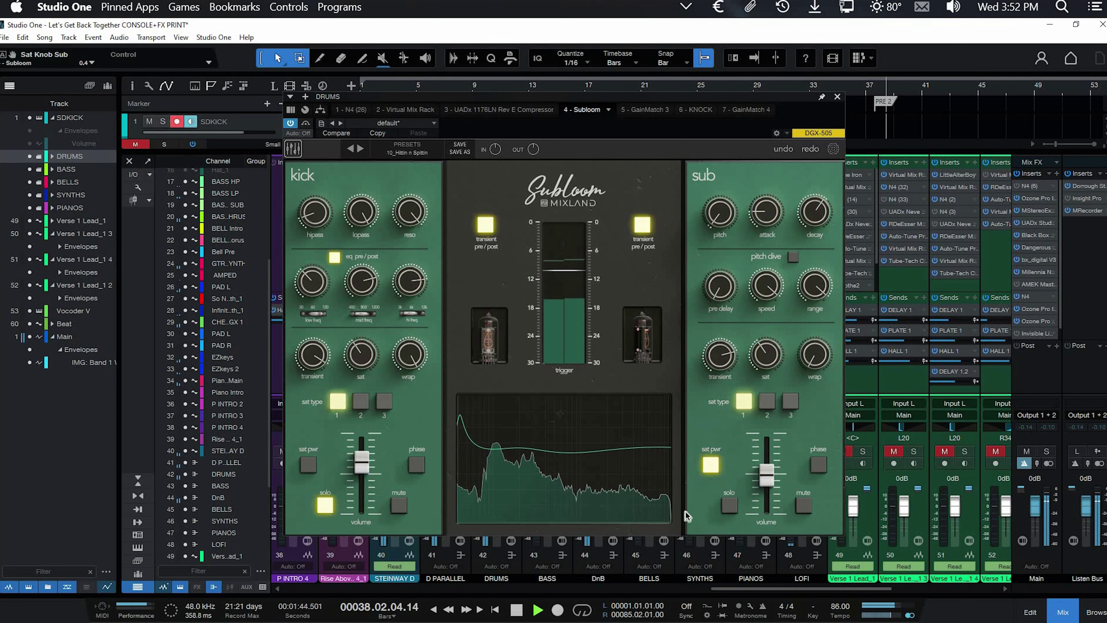
pyautogui.click(729, 505)
pyautogui.click(730, 506)
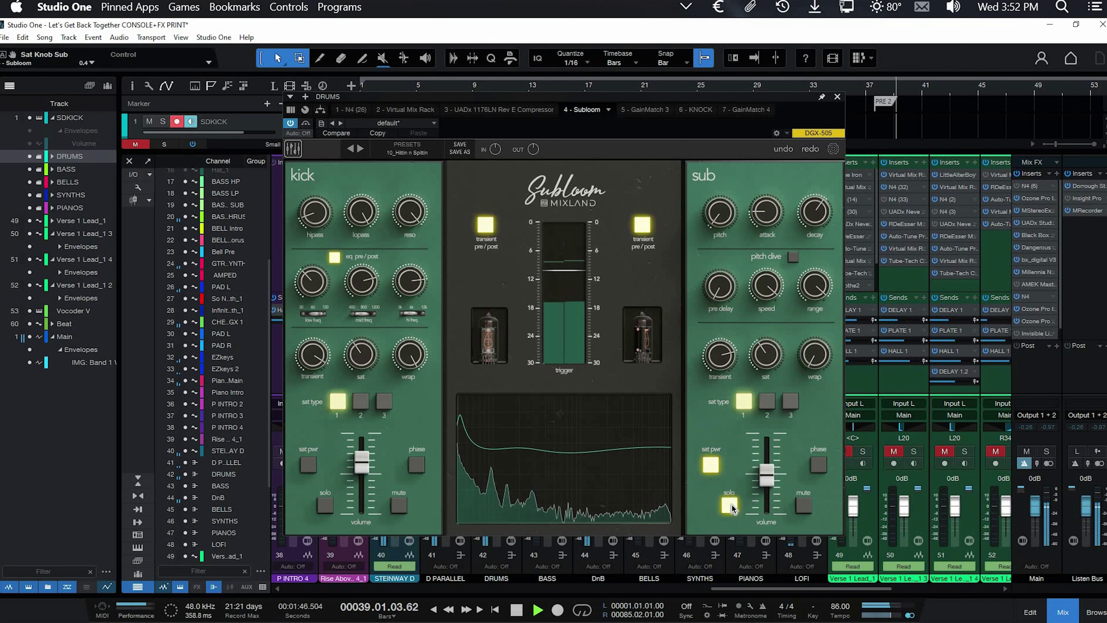
# Set the sub's wrap to about 0.6 and its transient to about 0.9.
pyautogui.moveTo(724, 177); pyautogui.dragTo(728, 253)
pyautogui.moveTo(681, 378); pyautogui.dragTo(766, 433)
pyautogui.moveTo(820, 361); pyautogui.dragTo(839, 274)
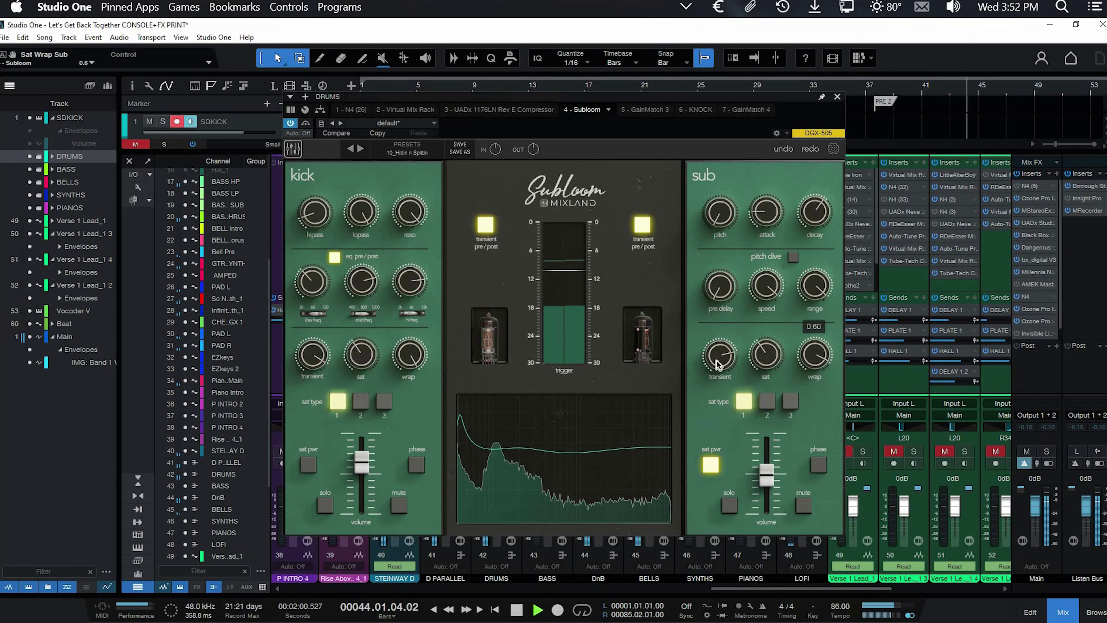
pyautogui.moveTo(717, 354); pyautogui.dragTo(726, 322)
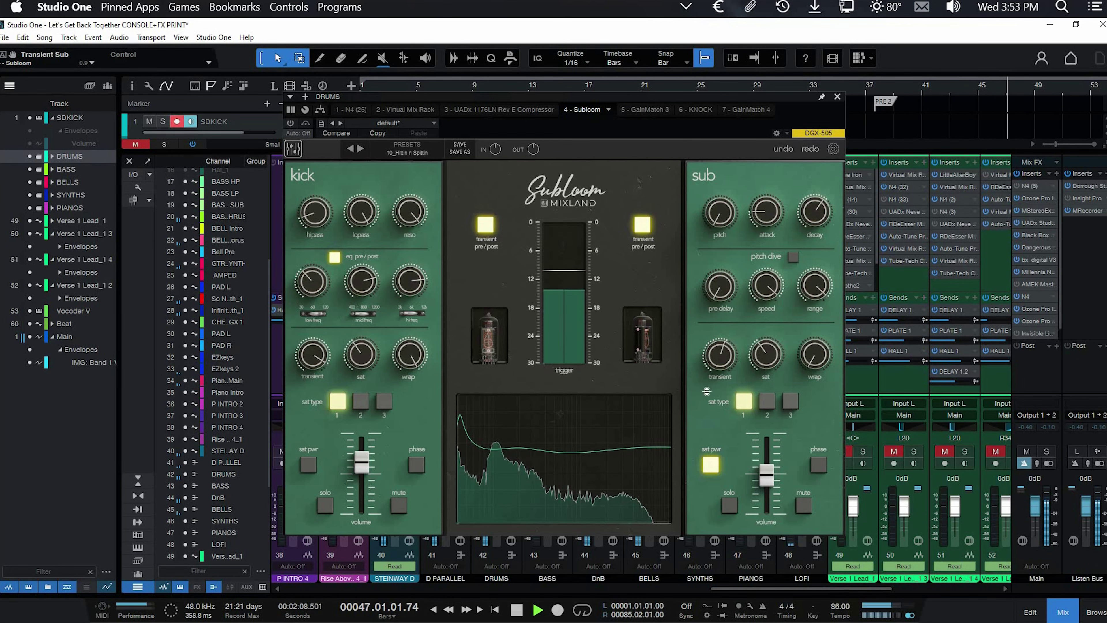
# Unmute the BASS and SYNTHS channels, and toggle the bypass of Subloom on DRUMS to compare it within the mix.
pyautogui.press('Escape')
pyautogui.click(539, 453)
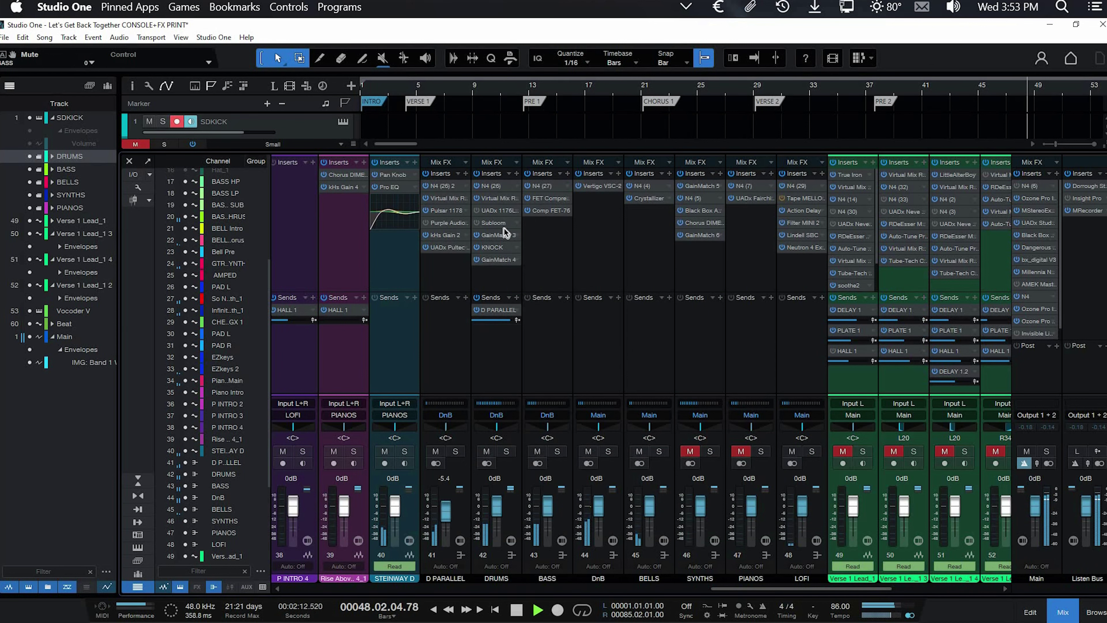
pyautogui.click(489, 224)
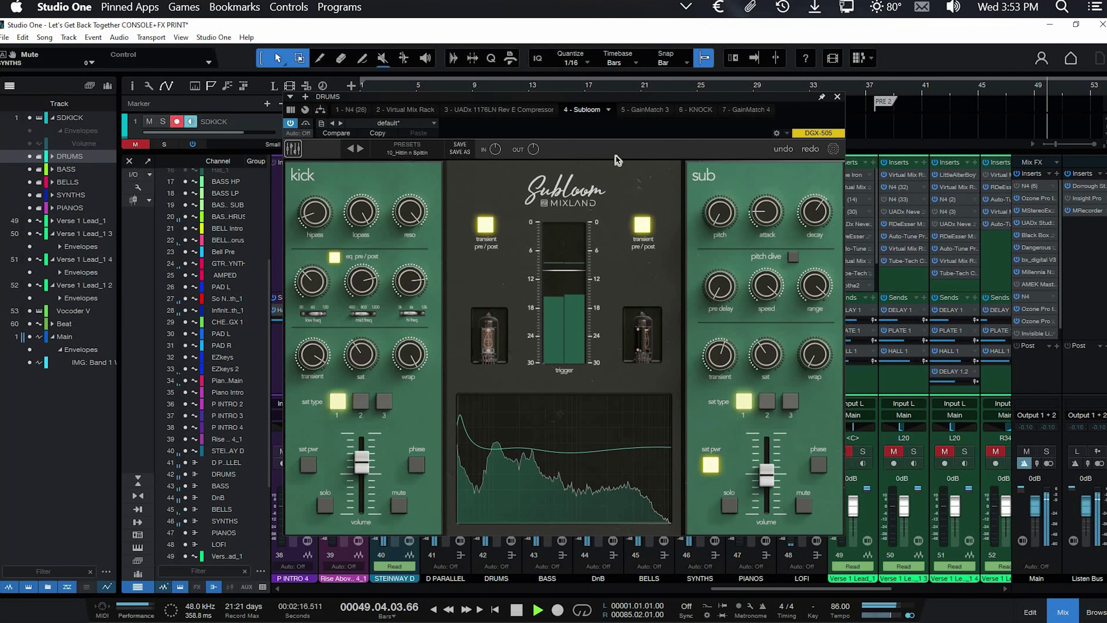
pyautogui.click(289, 125)
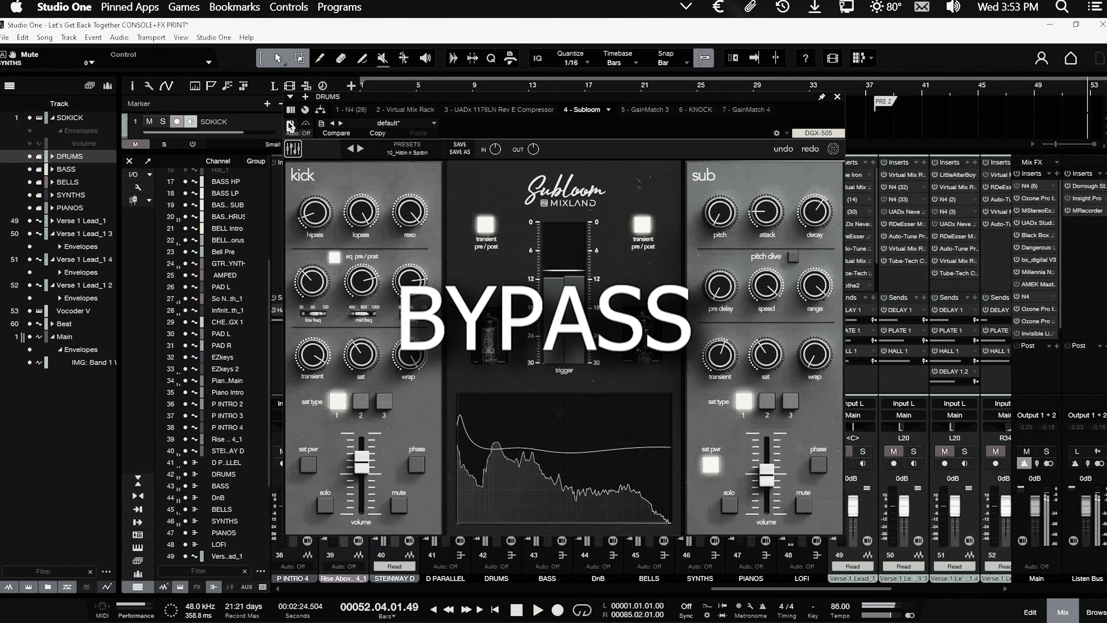
pyautogui.click(290, 125)
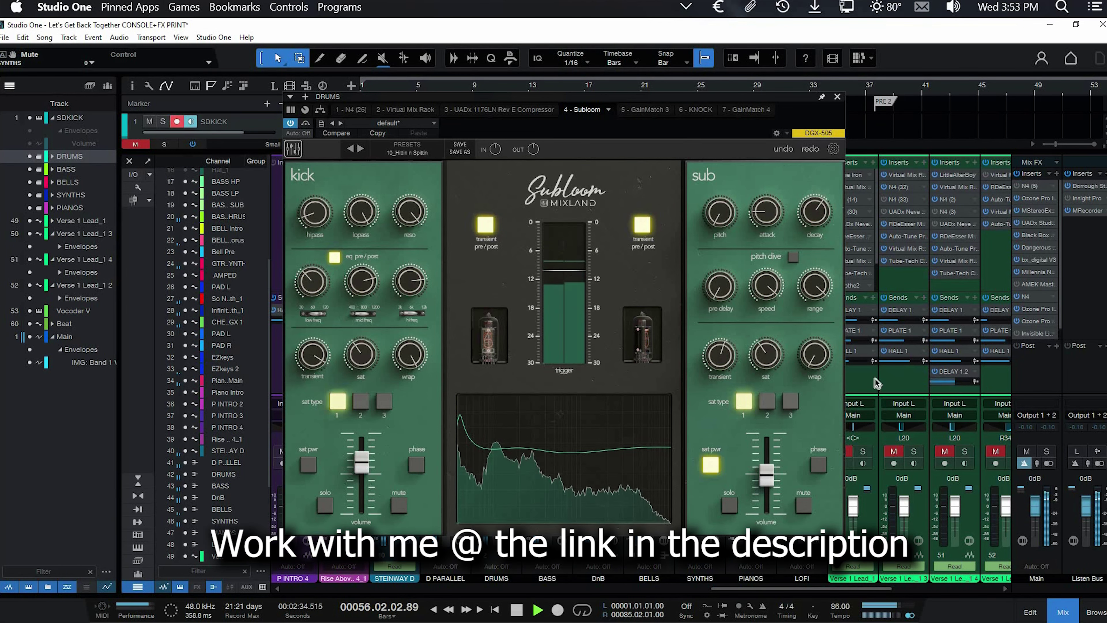
# Unmute the PIANOS channel and the Verse 1 Lead vocal channels.
pyautogui.click(862, 385)
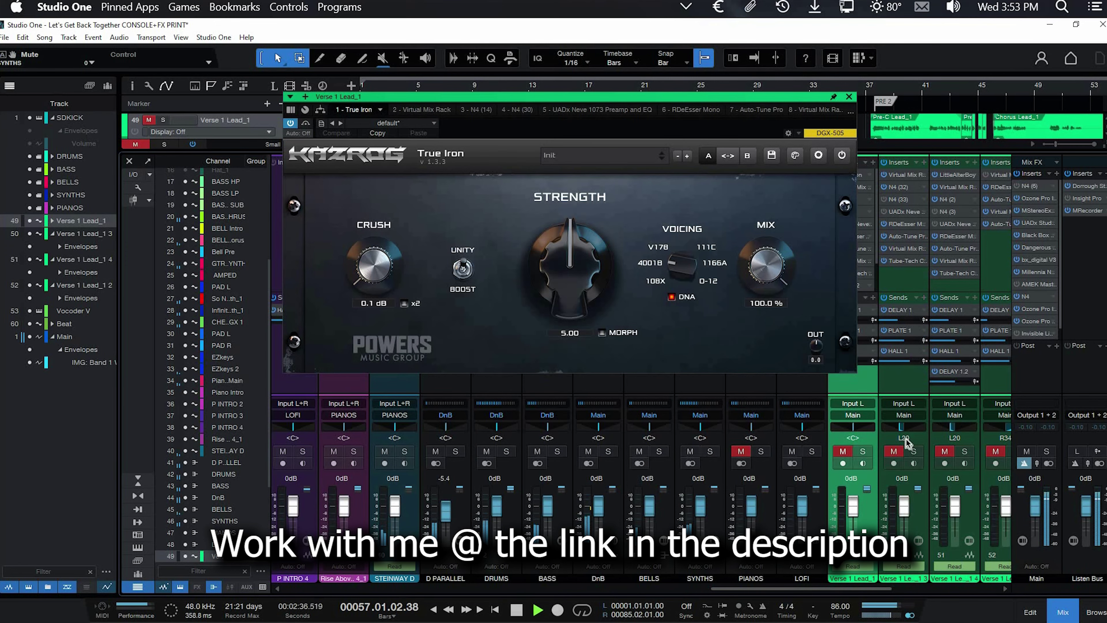
pyautogui.click(741, 452)
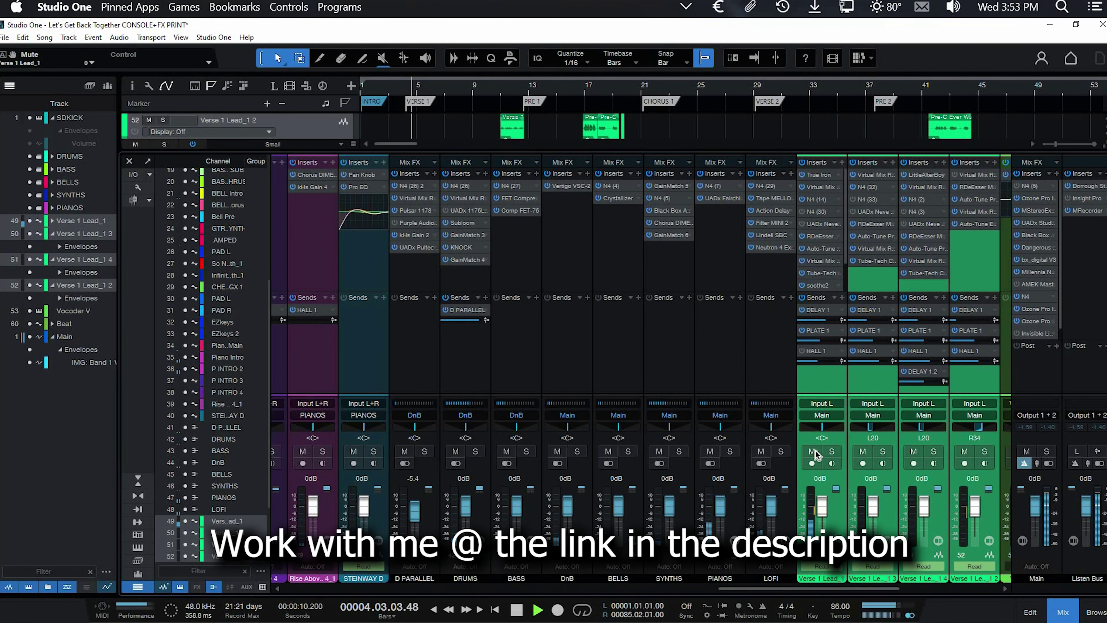